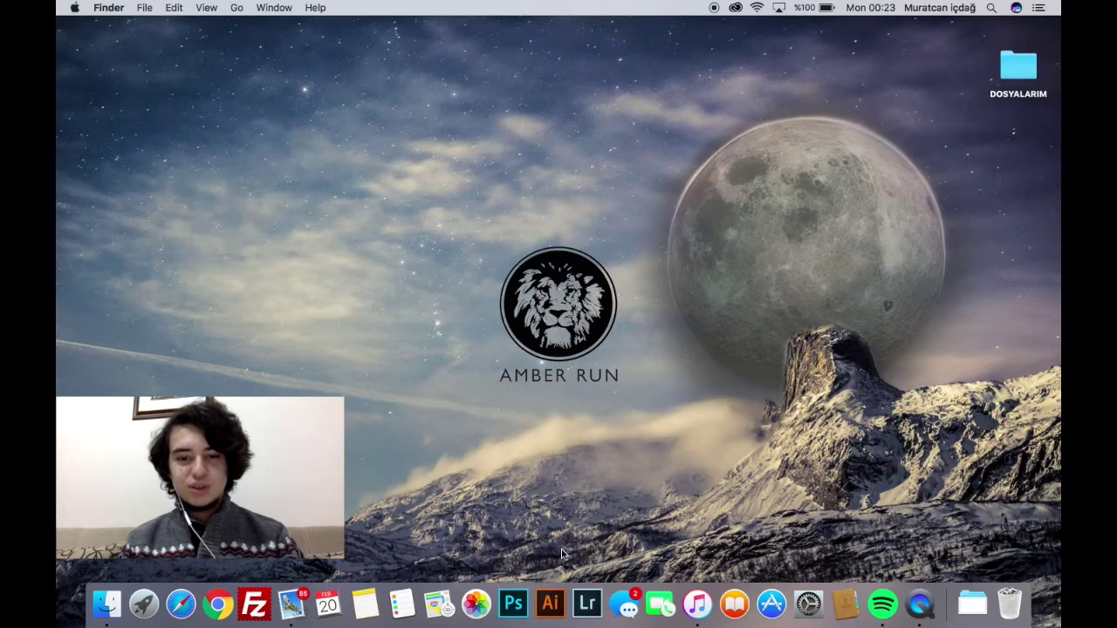
Switch to Photoshop and start setting up a new document
{"action": "left_click", "coordinate": [513, 602]}
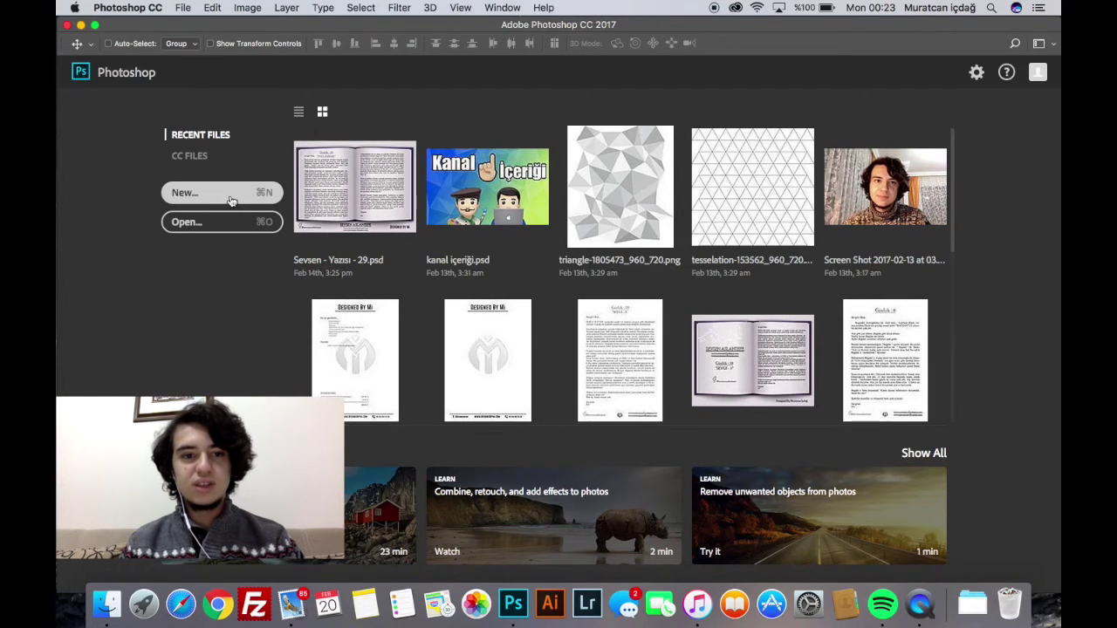
{"action": "left_click", "coordinate": [199, 196]}
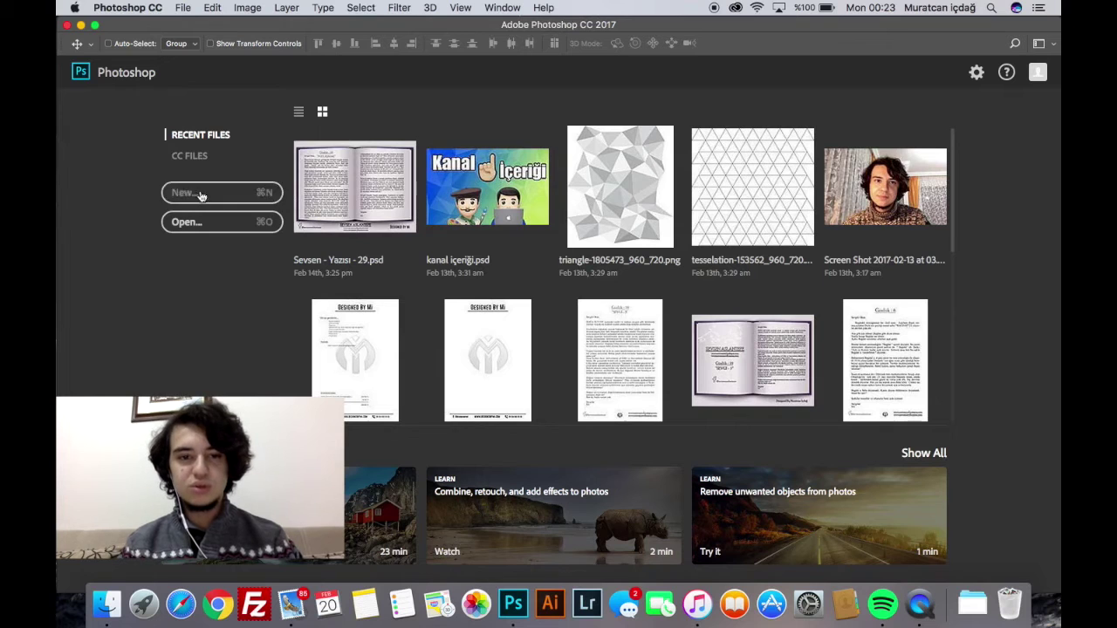
{"action": "left_click", "coordinate": [243, 225]}
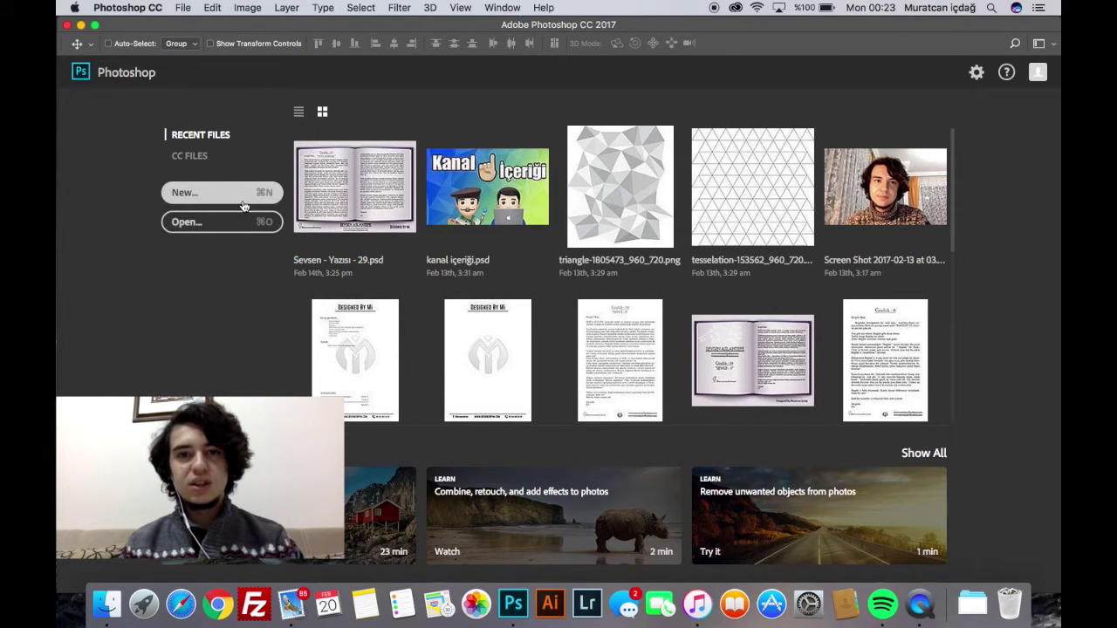
{"action": "left_click", "coordinate": [243, 195]}
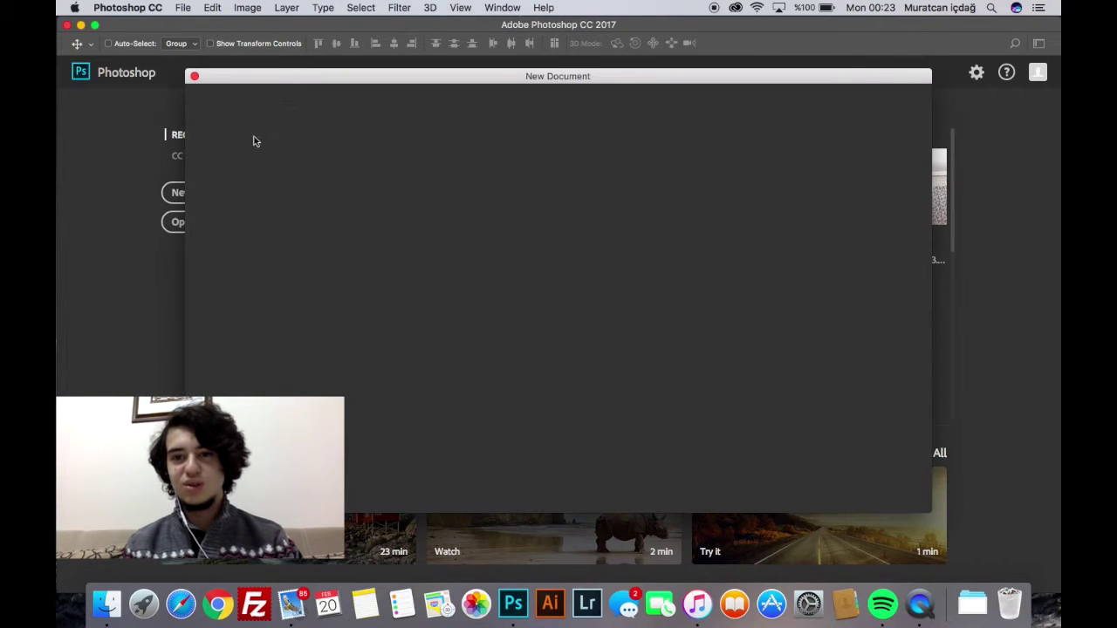
{"action": "left_click_drag", "start_coordinate": [454, 78], "coordinate": [479, 91]}
Examine the new document's width, height and orientation settings, trying portrait and returning to landscape
{"action": "left_click", "coordinate": [796, 210]}
{"action": "left_click", "coordinate": [775, 256]}
{"action": "left_click", "coordinate": [855, 257]}
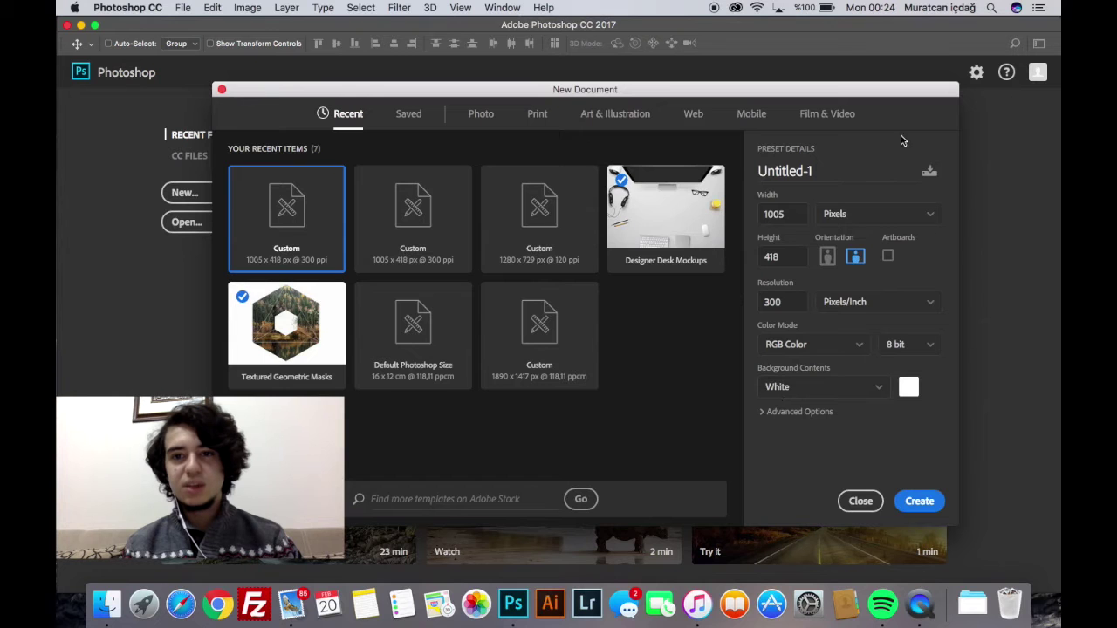
{"action": "left_click", "coordinate": [190, 7]}
{"action": "key", "text": "Escape"}
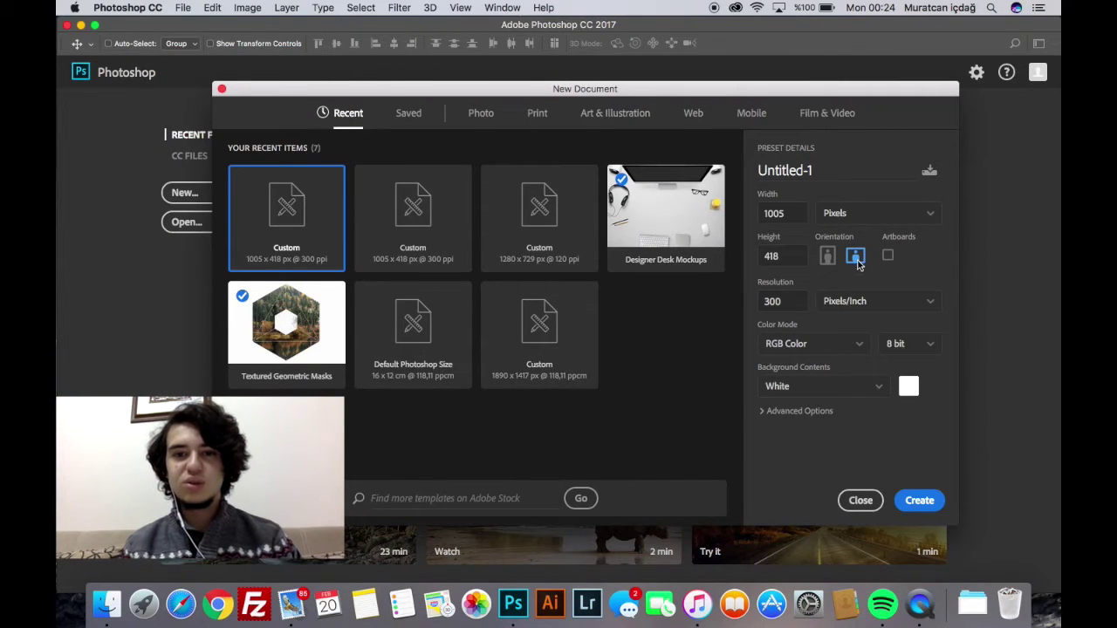
{"action": "left_click", "coordinate": [827, 255]}
{"action": "left_click", "coordinate": [859, 258]}
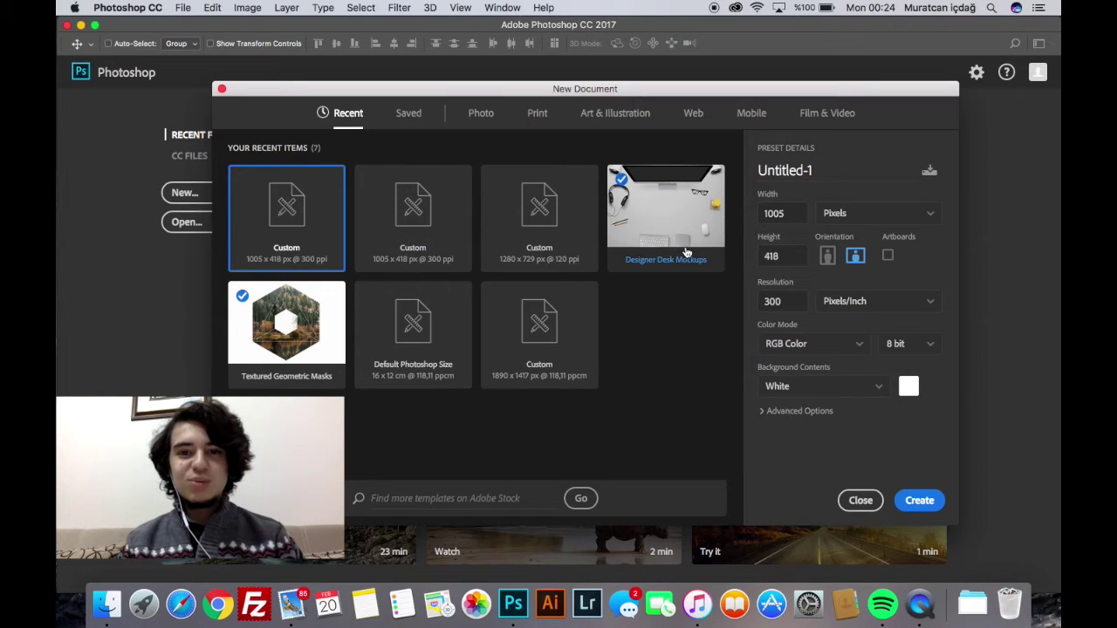
Browse the presets and templates for photo, print, art and illustration, and film and video documents
{"action": "left_click", "coordinate": [489, 120]}
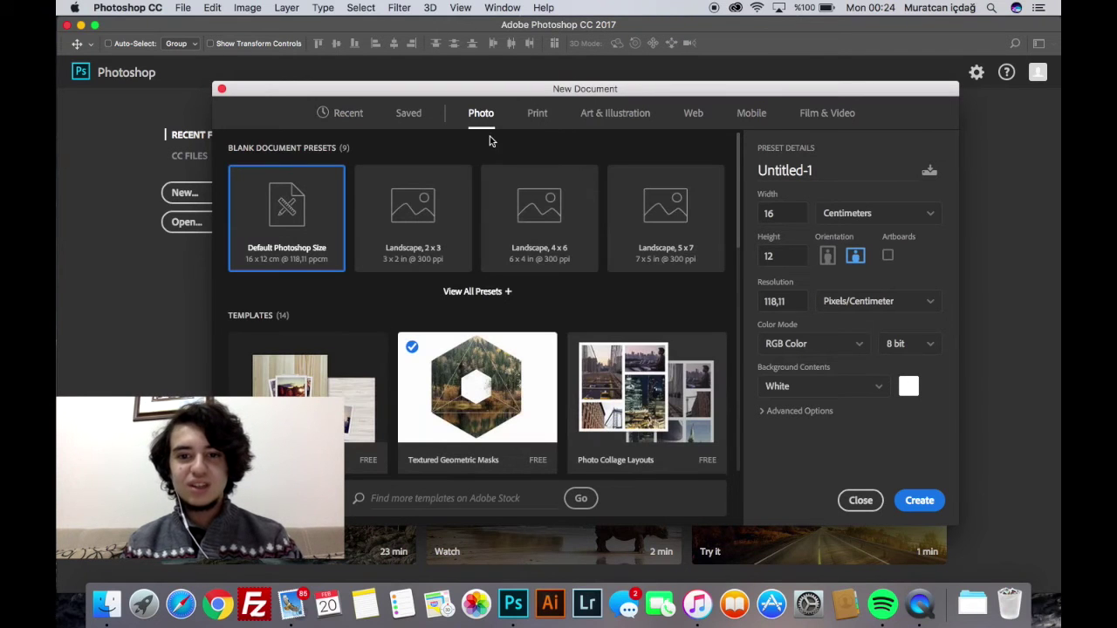
{"action": "scroll", "coordinate": [609, 245], "scroll_direction": "down", "scroll_amount": 10}
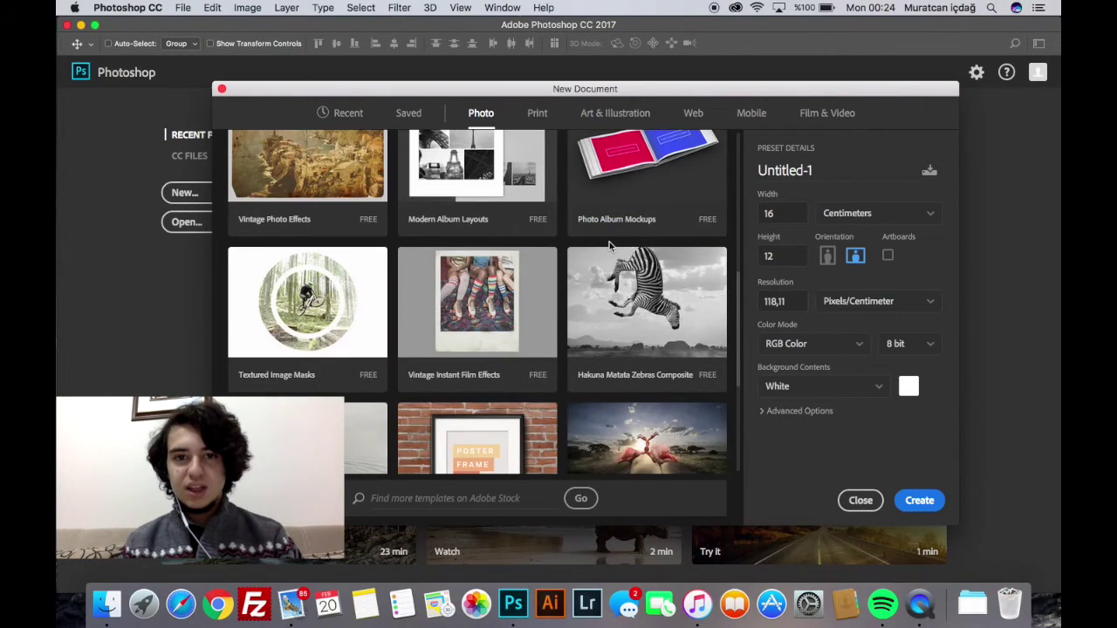
{"action": "scroll", "coordinate": [609, 242], "scroll_direction": "down", "scroll_amount": 6}
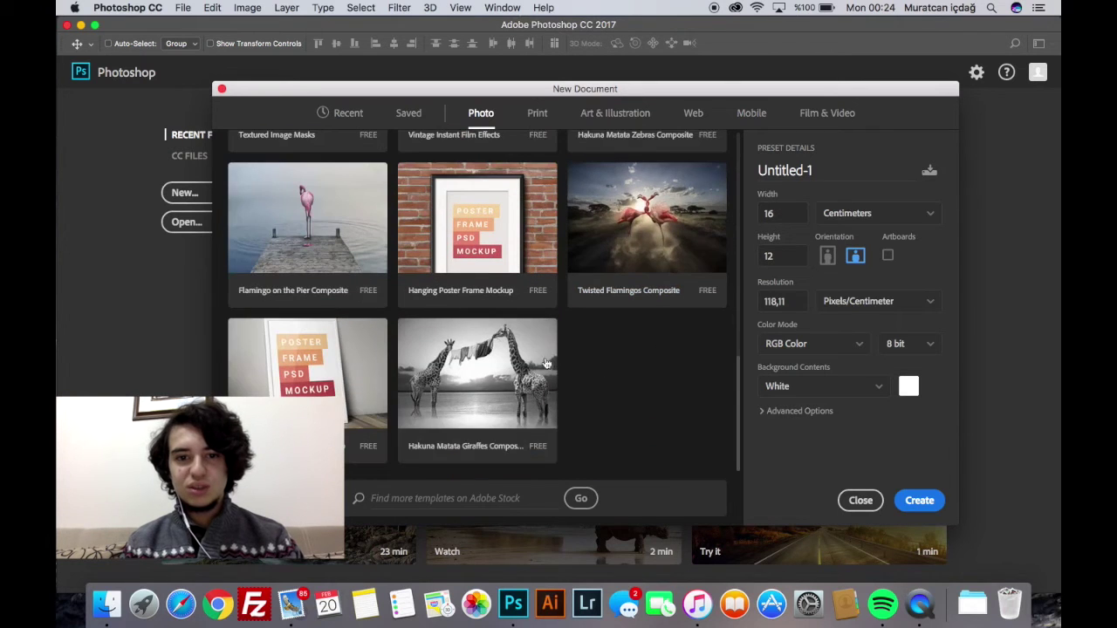
{"action": "left_click", "coordinate": [547, 121]}
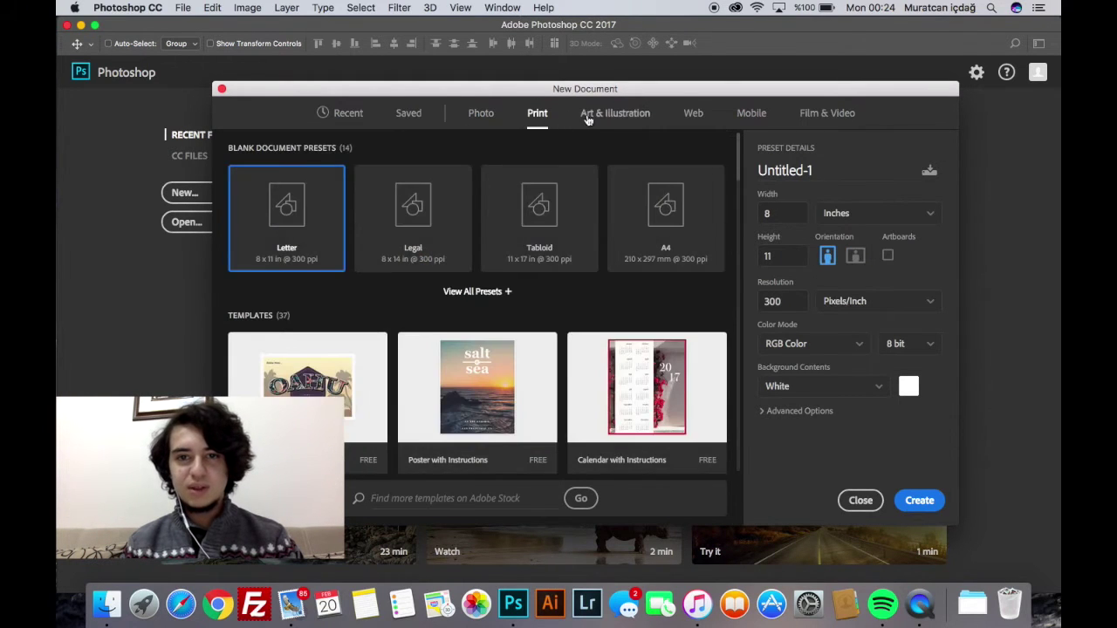
{"action": "scroll", "coordinate": [611, 219], "scroll_direction": "down", "scroll_amount": 5}
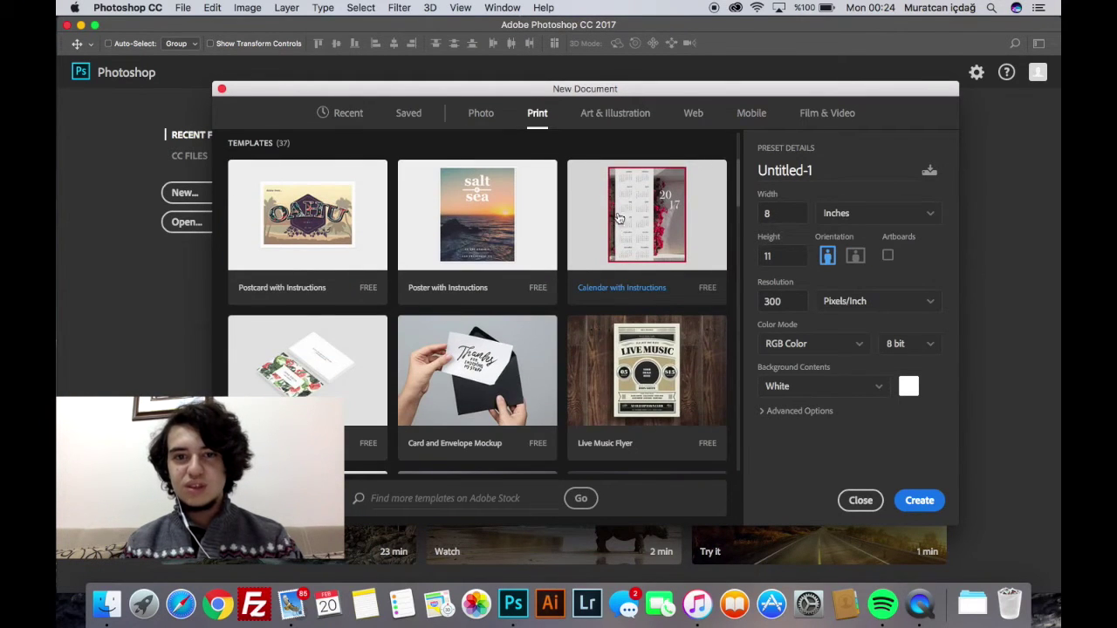
{"action": "left_click", "coordinate": [624, 121]}
{"action": "scroll", "coordinate": [713, 138], "scroll_direction": "down", "scroll_amount": 5}
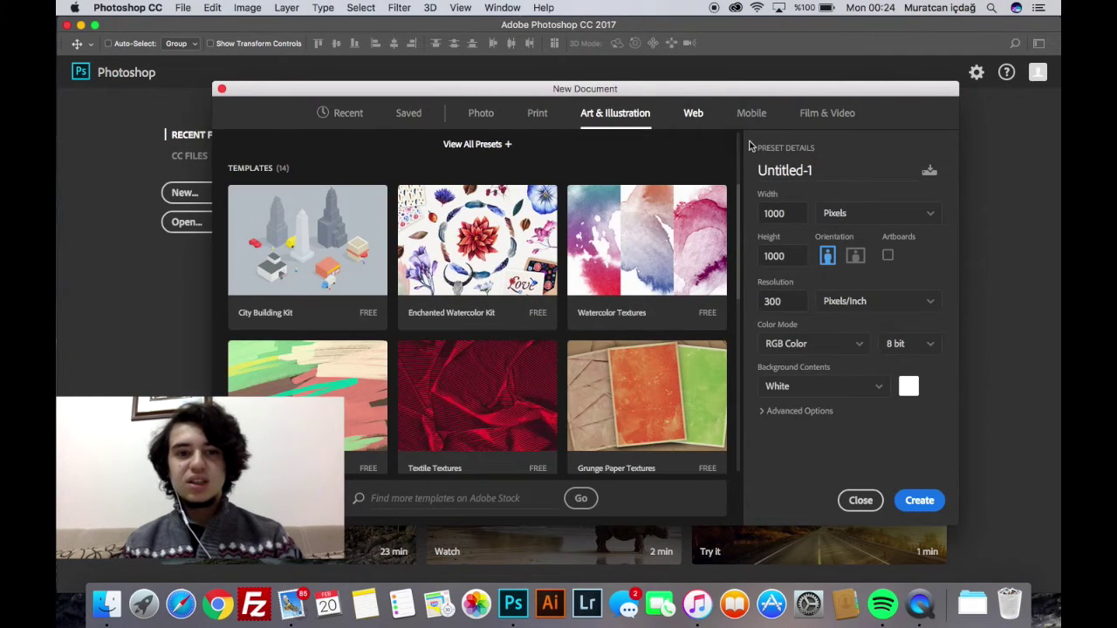
{"action": "left_click", "coordinate": [807, 116]}
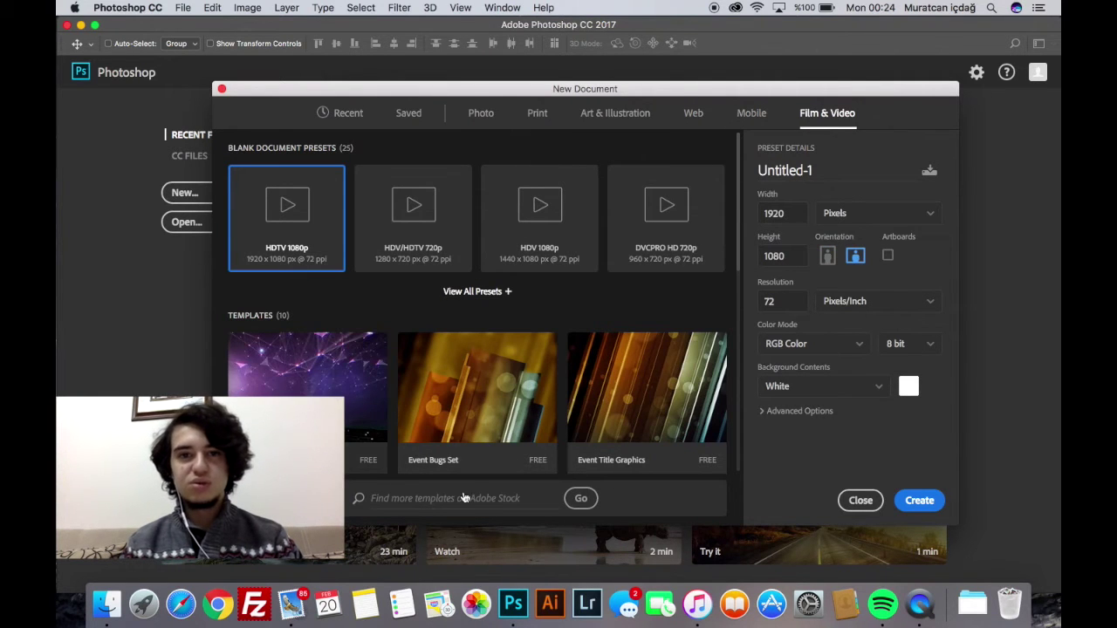
{"action": "scroll", "coordinate": [511, 392], "scroll_direction": "down", "scroll_amount": 5}
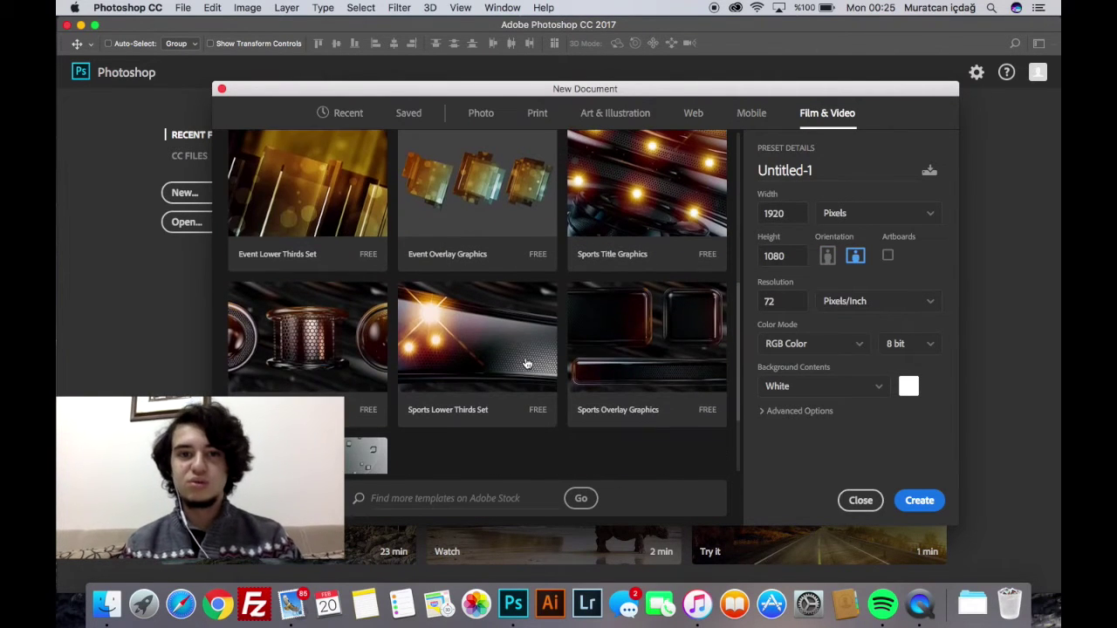
Open the saved Textured Geometric Masks template as a new document
{"action": "left_click", "coordinate": [482, 114]}
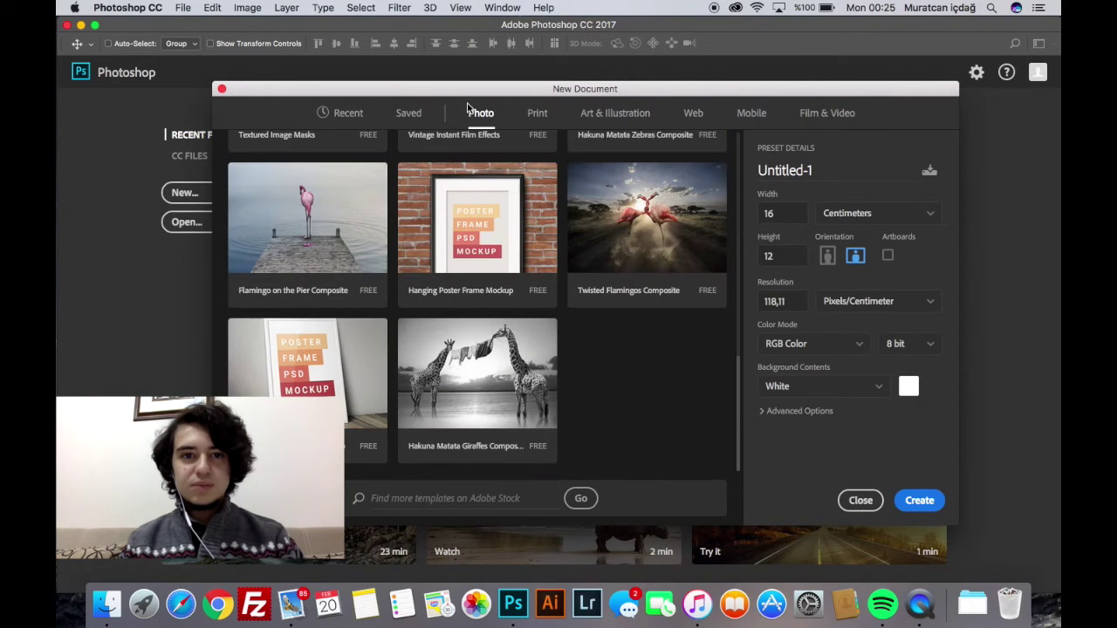
{"action": "scroll", "coordinate": [523, 270], "scroll_direction": "up", "scroll_amount": 5}
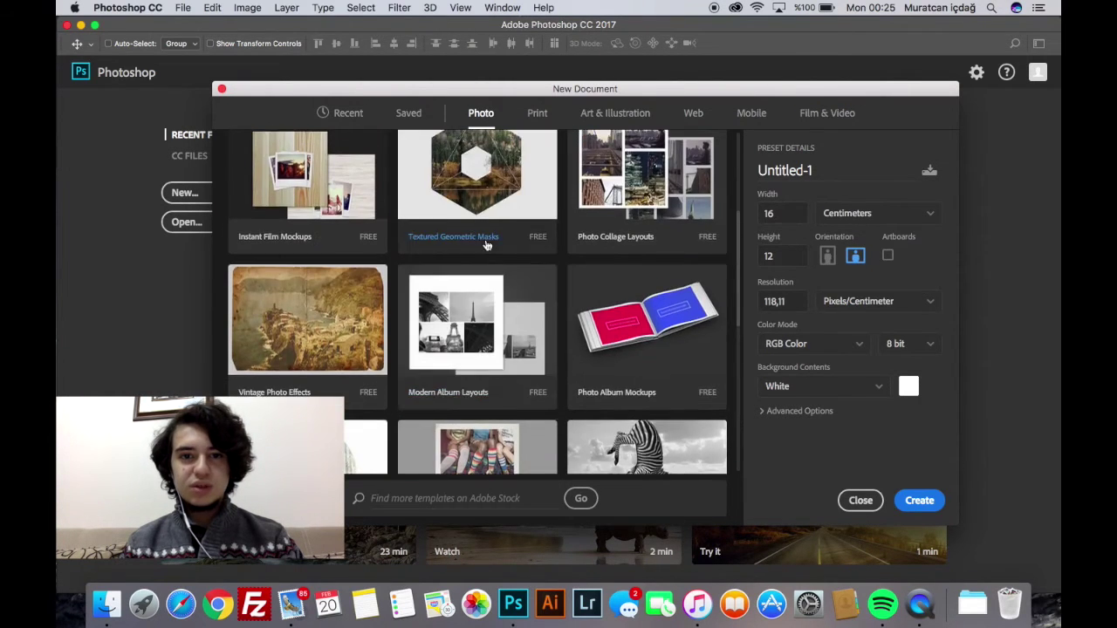
{"action": "left_click", "coordinate": [487, 245]}
{"action": "scroll", "coordinate": [437, 192], "scroll_direction": "up", "scroll_amount": 3}
{"action": "left_click", "coordinate": [408, 114]}
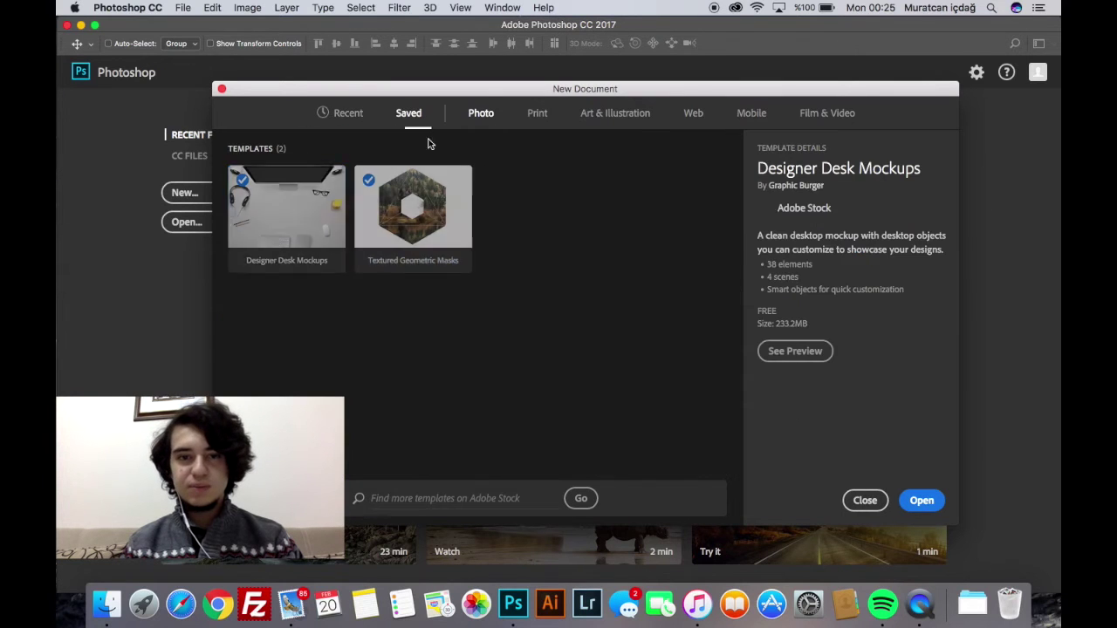
{"action": "left_click", "coordinate": [413, 213]}
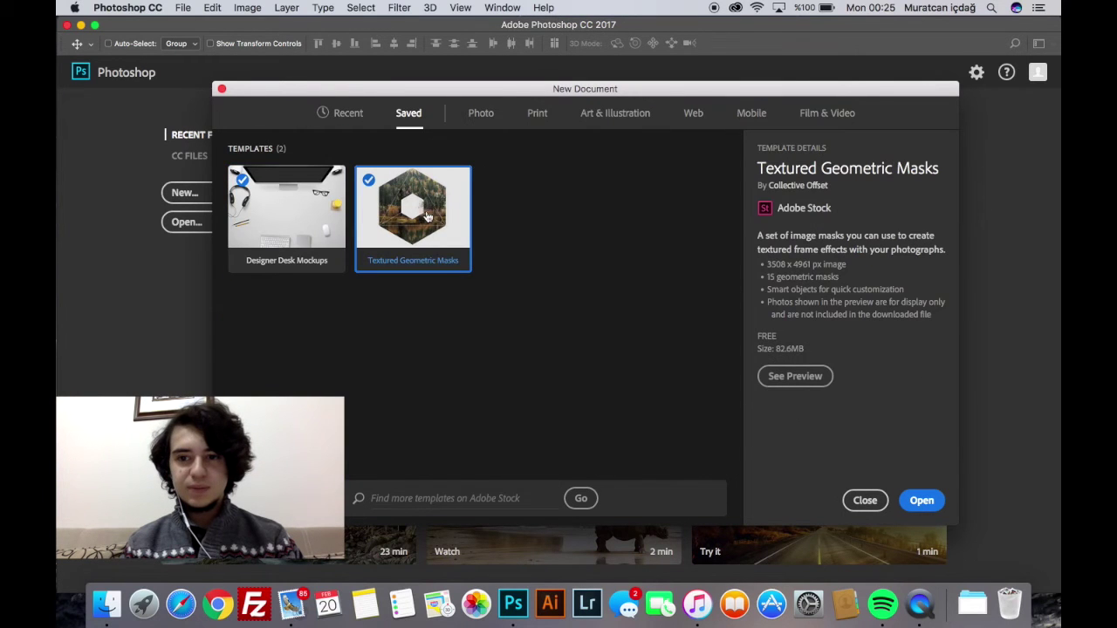
{"action": "left_click", "coordinate": [919, 500]}
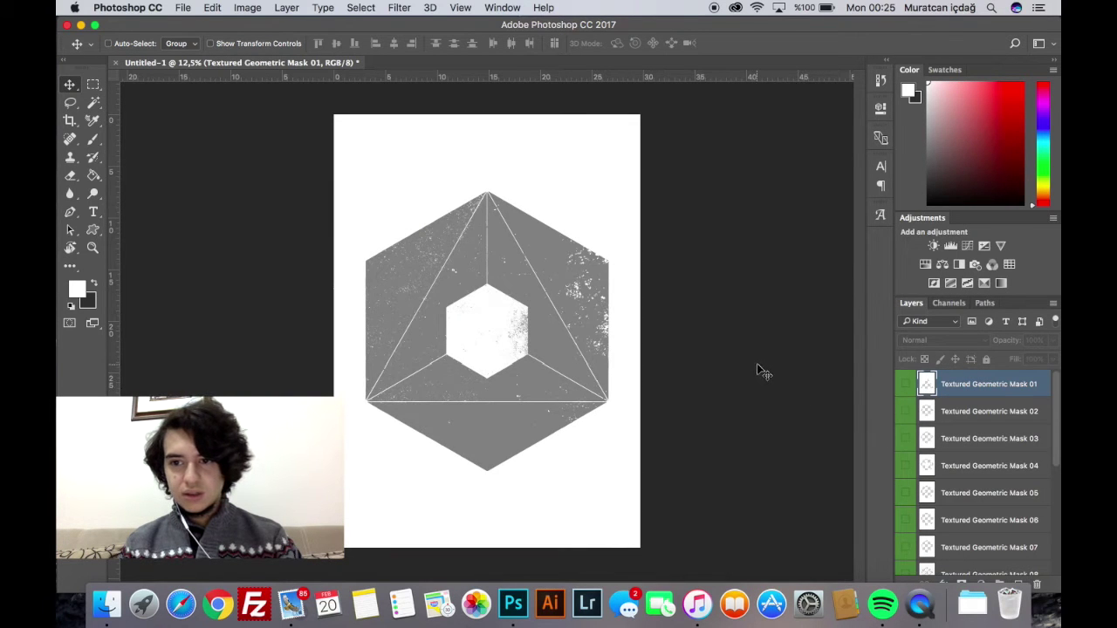
Examine the template's layers from Textured Geometric Mask 01 down to the [YOUR PHOTO HERE] layer
{"action": "left_click", "coordinate": [907, 385]}
{"action": "left_click", "coordinate": [907, 385]}
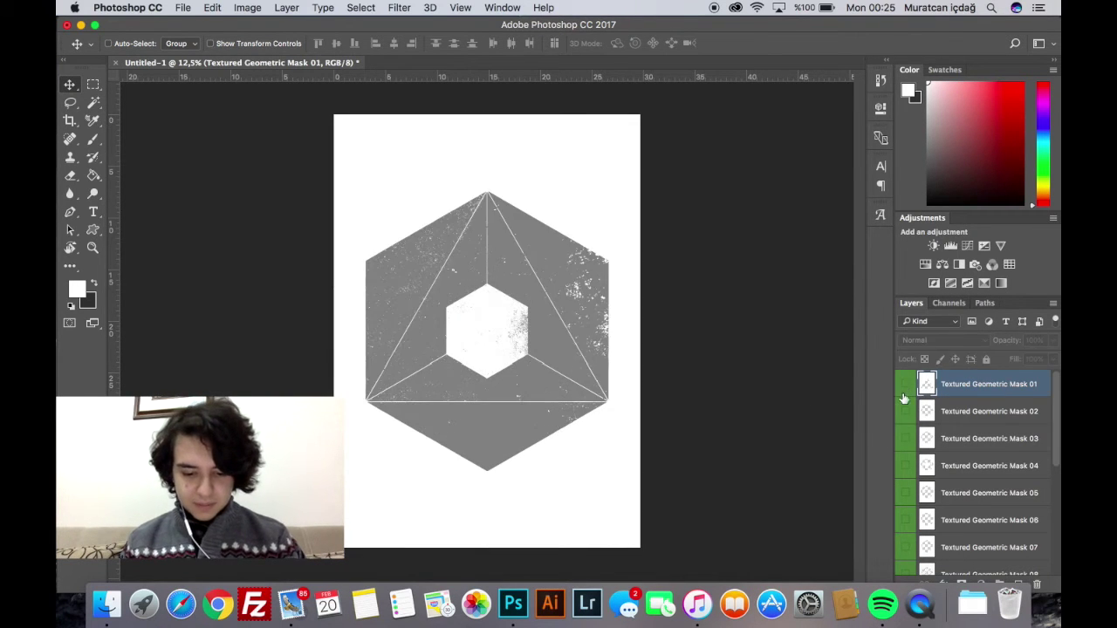
{"action": "scroll", "coordinate": [911, 433], "scroll_direction": "down", "scroll_amount": 5}
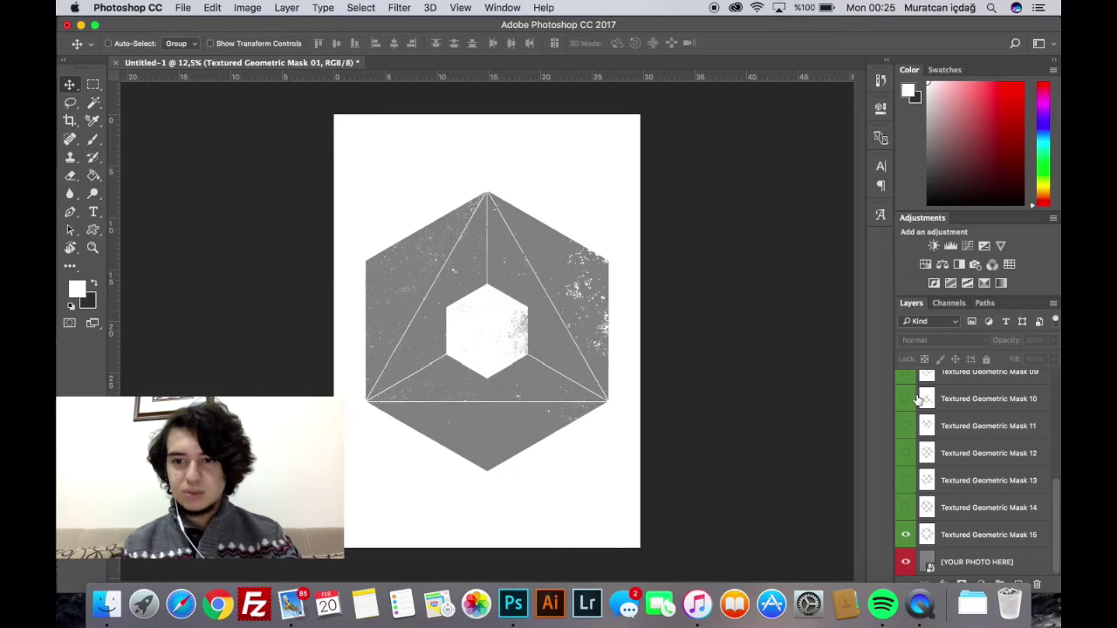
{"action": "scroll", "coordinate": [1052, 485], "scroll_direction": "up", "scroll_amount": 2}
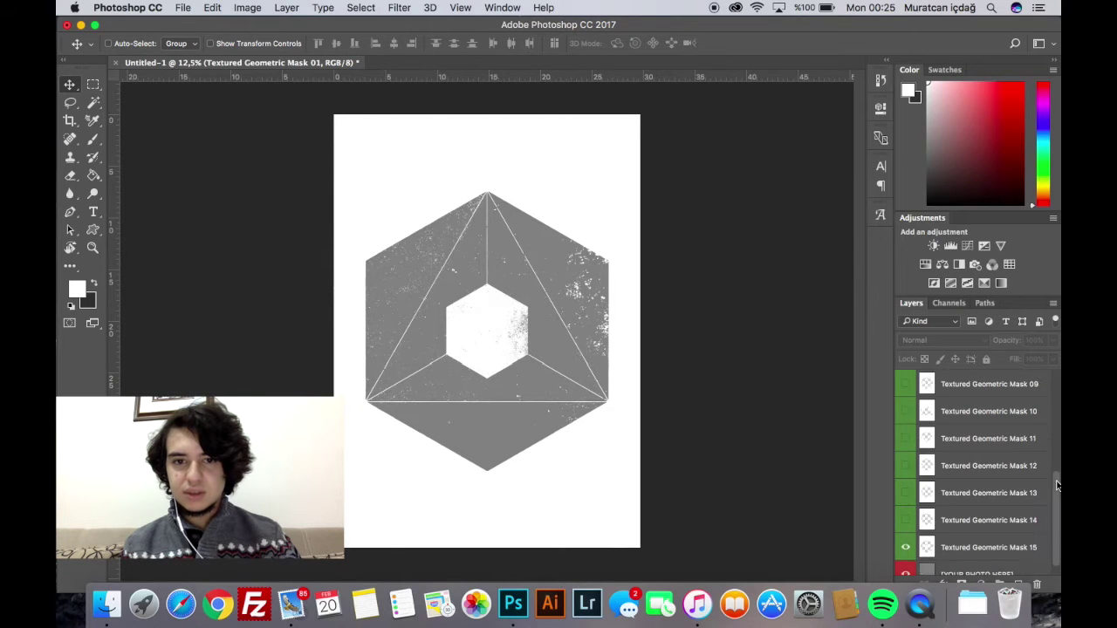
{"action": "scroll", "coordinate": [1060, 527], "scroll_direction": "down", "scroll_amount": 2}
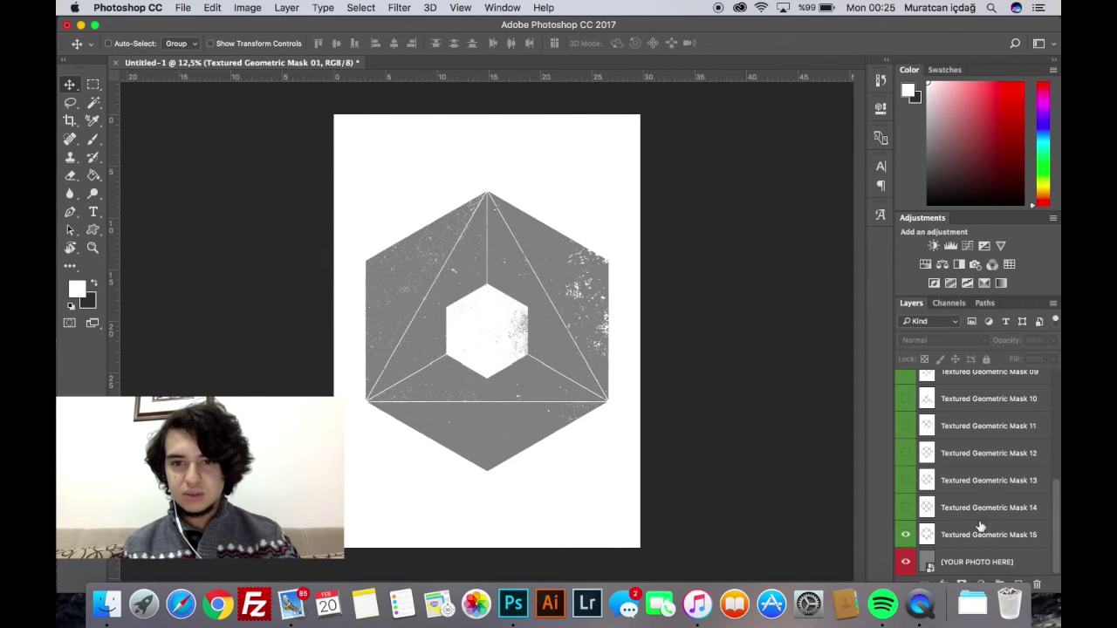
{"action": "scroll", "coordinate": [922, 461], "scroll_direction": "up", "scroll_amount": 8}
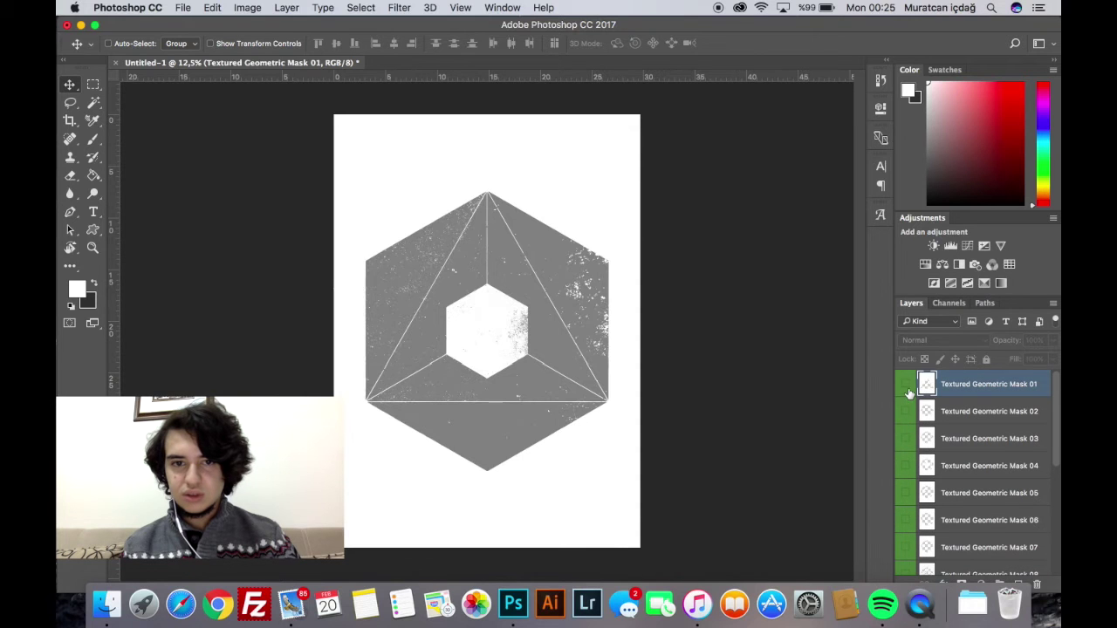
Show the layers Textured Geometric Mask 01 to Textured Geometric Mask 05
{"action": "left_click", "coordinate": [906, 388]}
{"action": "left_click", "coordinate": [908, 410]}
{"action": "left_click", "coordinate": [916, 439]}
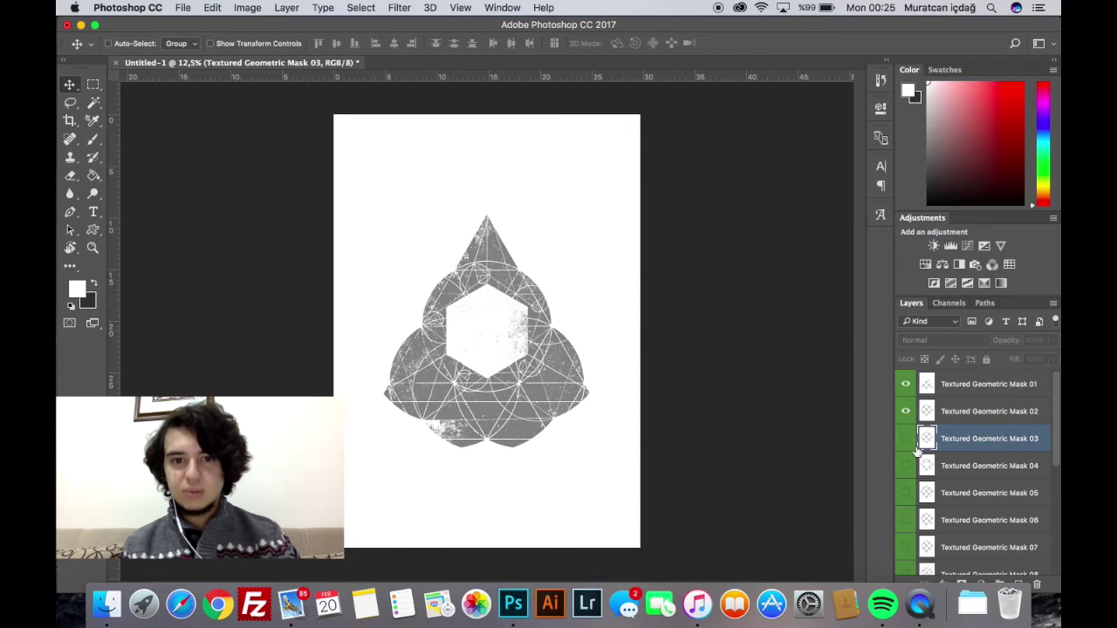
{"action": "left_click", "coordinate": [907, 439]}
{"action": "left_click", "coordinate": [906, 465]}
{"action": "left_click", "coordinate": [907, 493]}
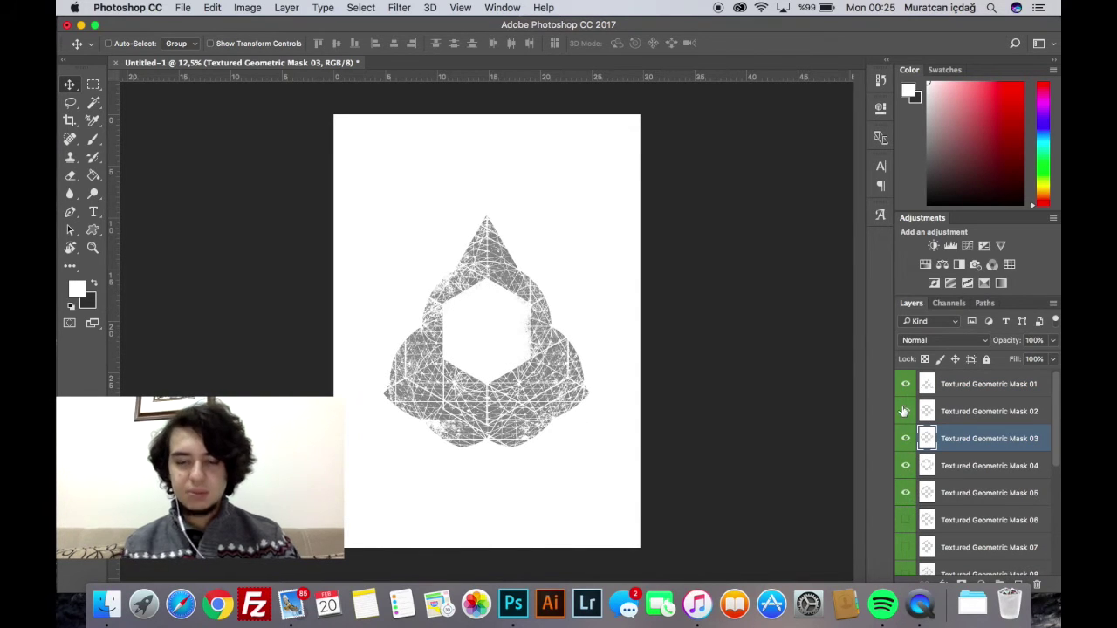
Hide the layers Textured Geometric Mask 01 to 05 and show Textured Geometric Mask 05 again
{"action": "left_click", "coordinate": [906, 385]}
{"action": "left_click", "coordinate": [906, 411]}
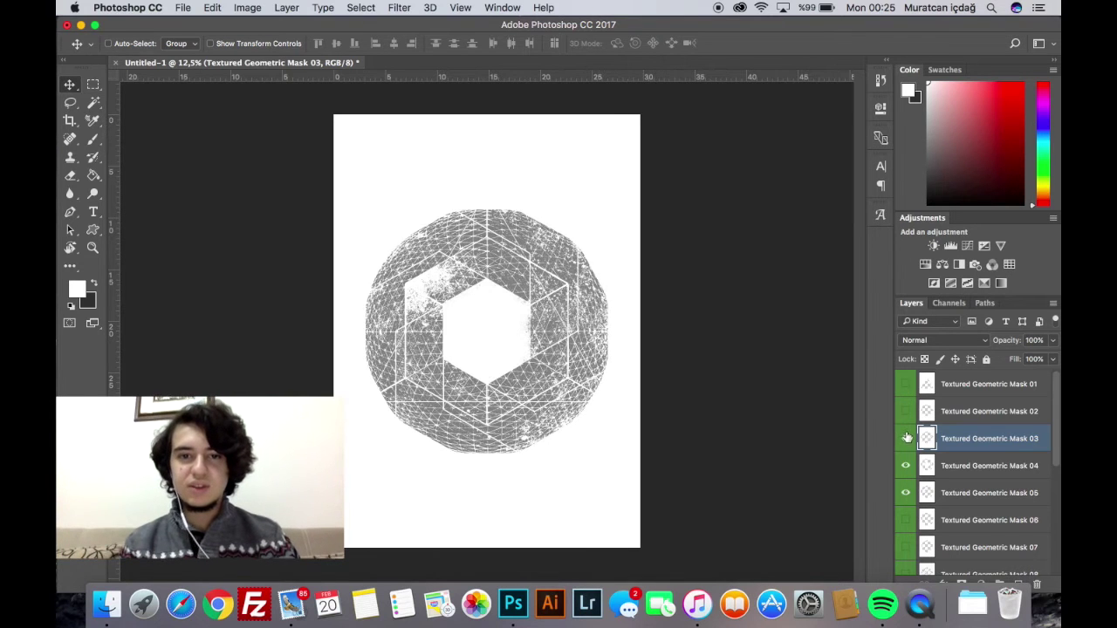
{"action": "left_click", "coordinate": [906, 439]}
{"action": "left_click", "coordinate": [906, 466]}
{"action": "left_click", "coordinate": [906, 493]}
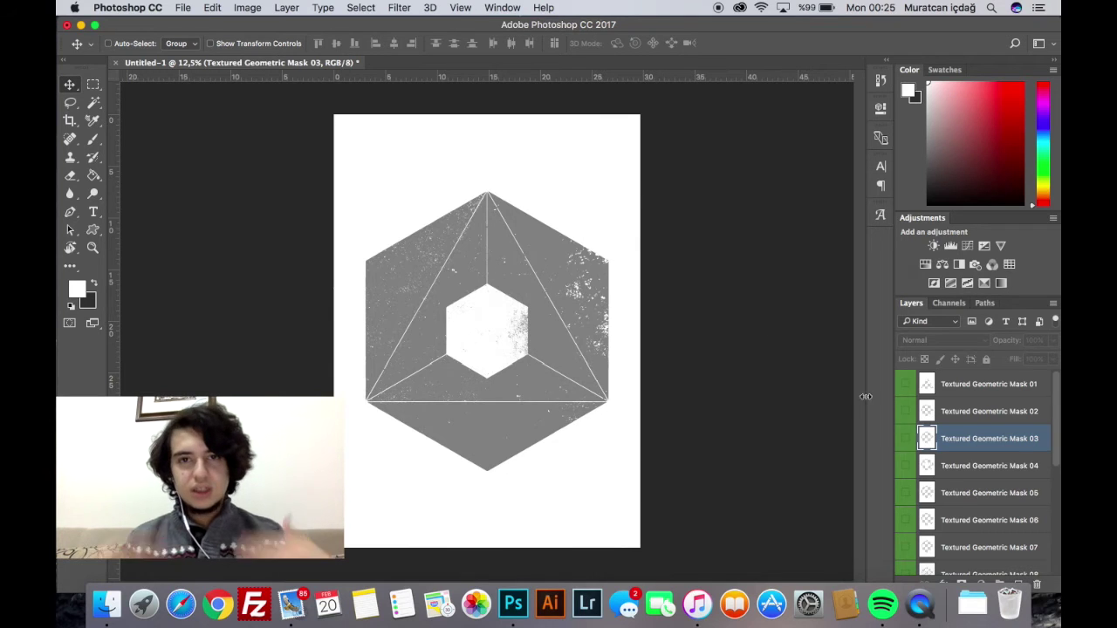
{"action": "left_click", "coordinate": [906, 495]}
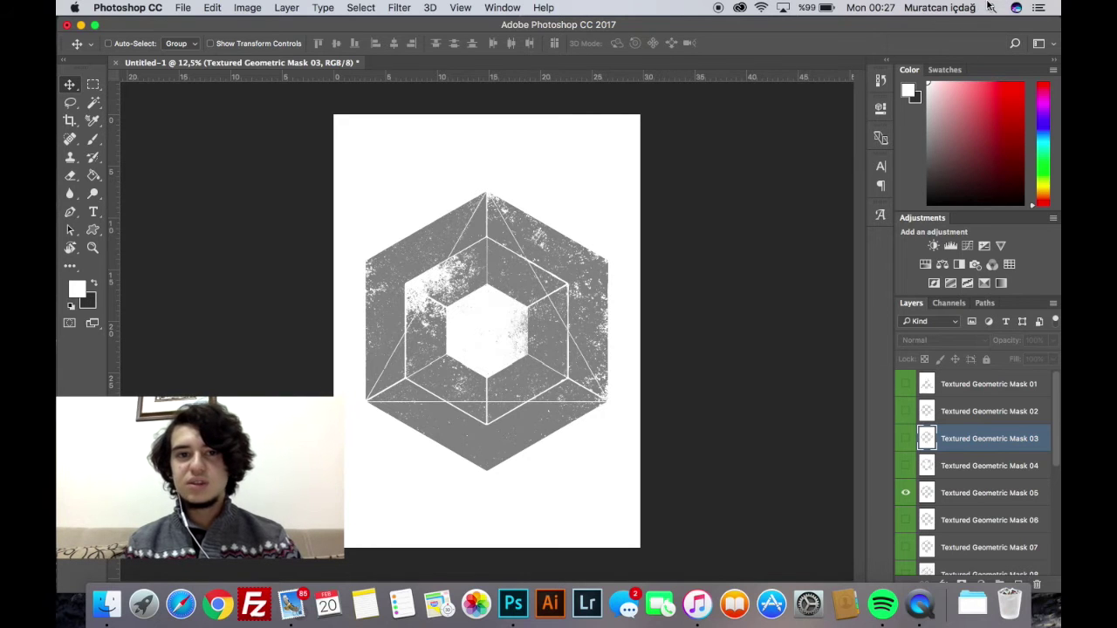
Search within the program for "lasso" and view the Photoshop, Learn and Stock results
{"action": "left_click", "coordinate": [1014, 43]}
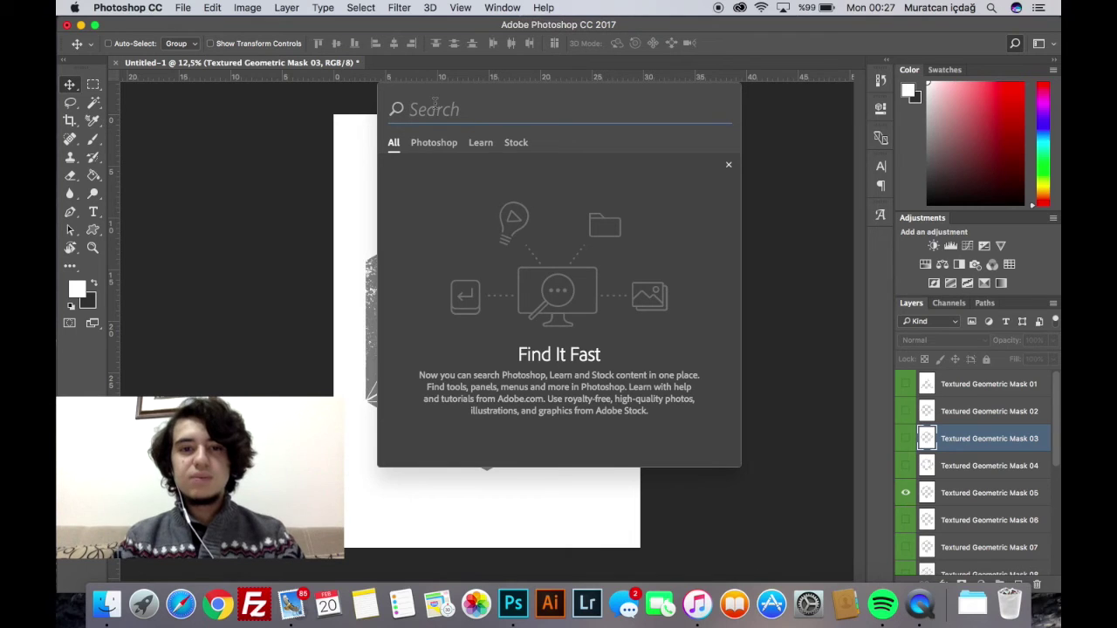
{"action": "type", "text": "lasso"}
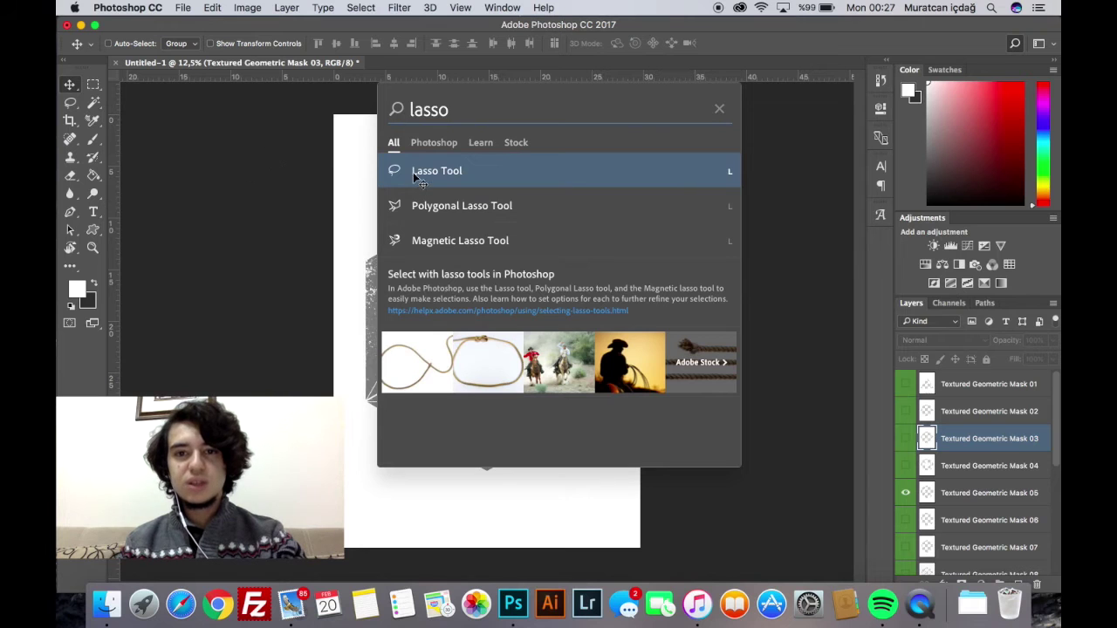
{"action": "left_click", "coordinate": [439, 147]}
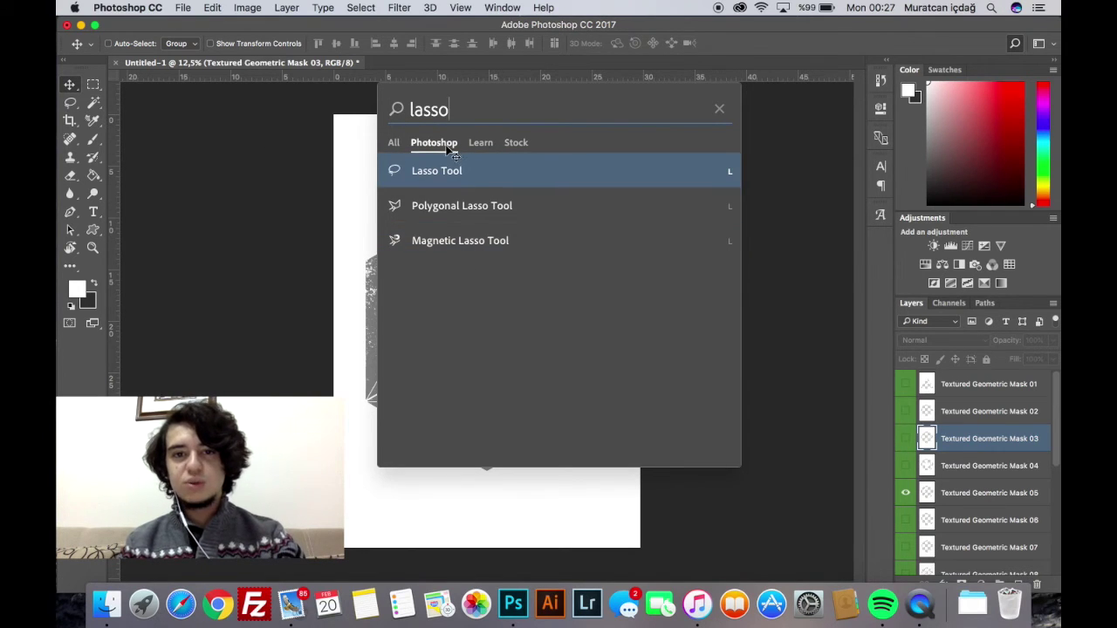
{"action": "left_click", "coordinate": [481, 144]}
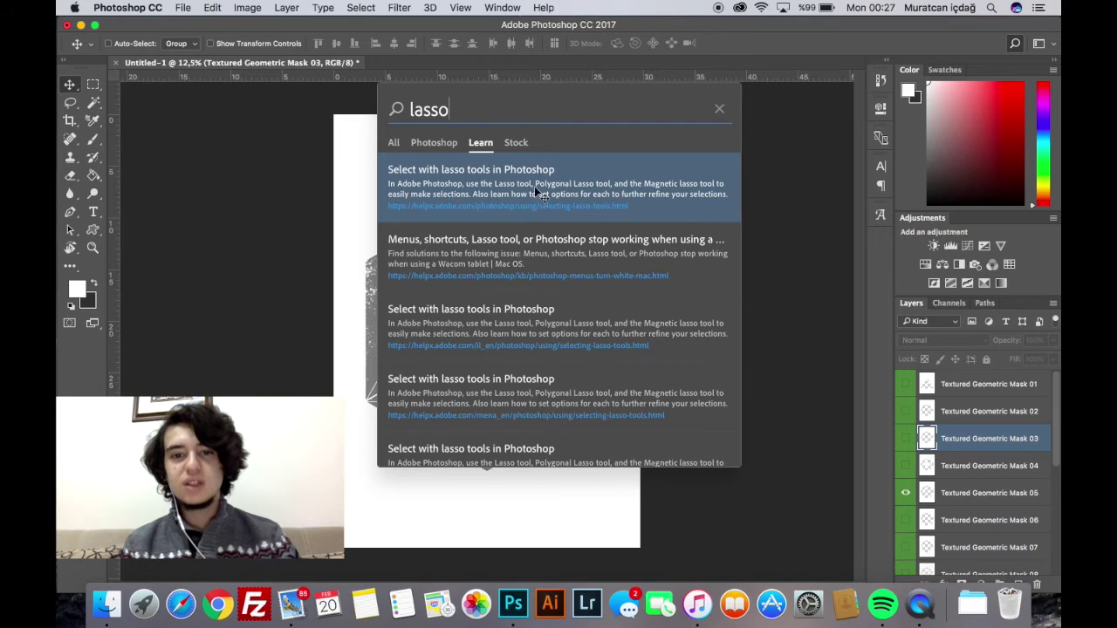
{"action": "left_click", "coordinate": [520, 146]}
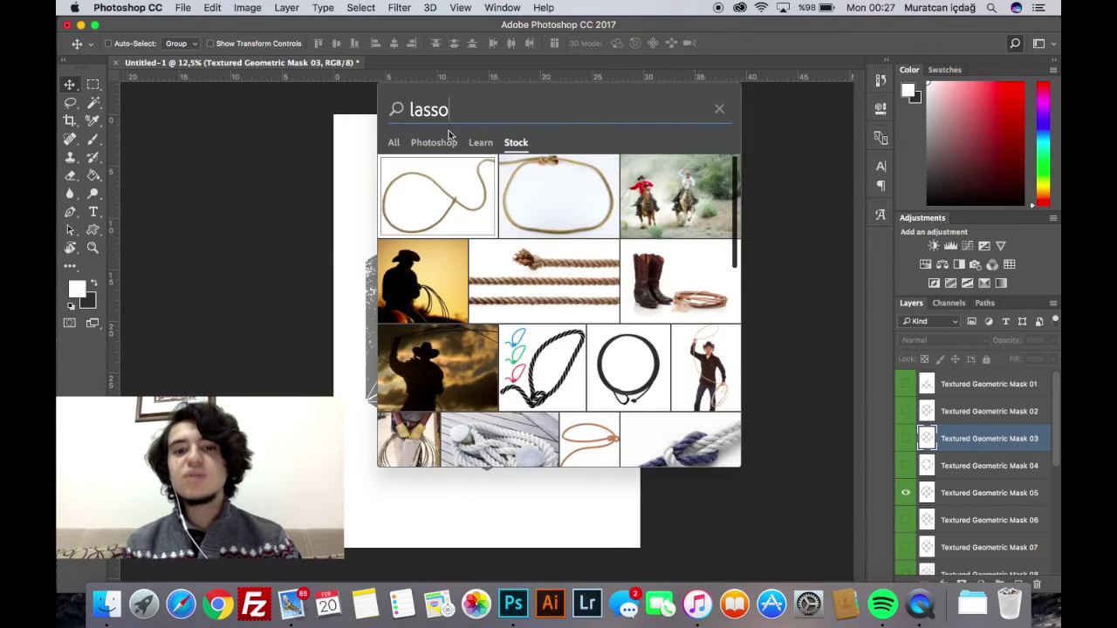
Browse the Stock image results for "lasso", clear the search text and close the search
{"action": "scroll", "coordinate": [601, 356], "scroll_direction": "down", "scroll_amount": 3}
{"action": "scroll", "coordinate": [602, 352], "scroll_direction": "down", "scroll_amount": 2}
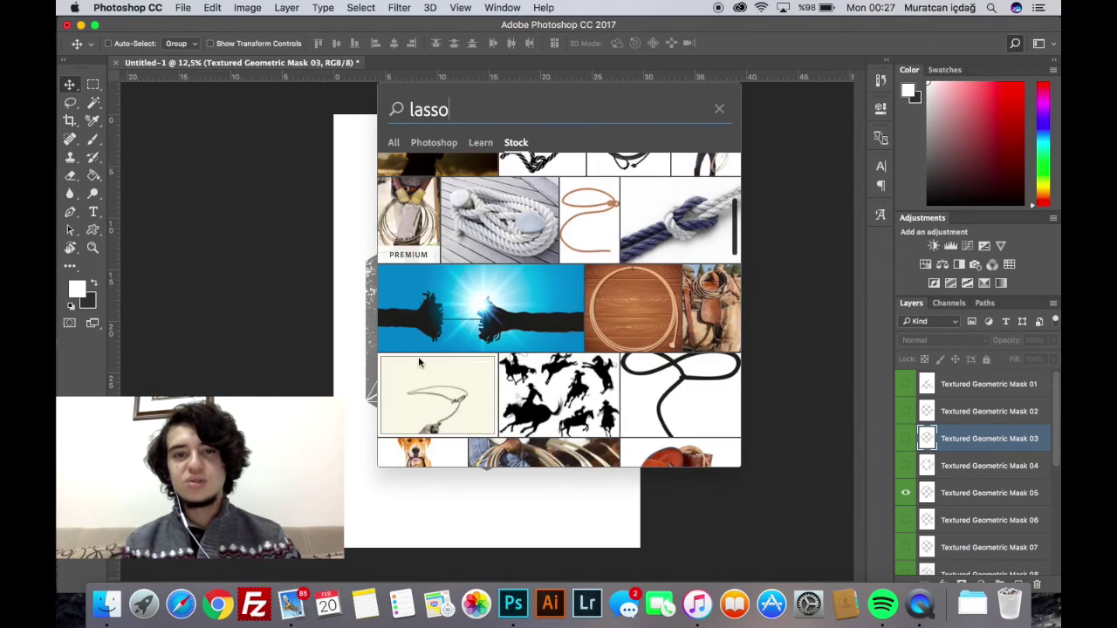
{"action": "scroll", "coordinate": [523, 280], "scroll_direction": "down", "scroll_amount": 3}
{"action": "scroll", "coordinate": [498, 227], "scroll_direction": "up", "scroll_amount": 3}
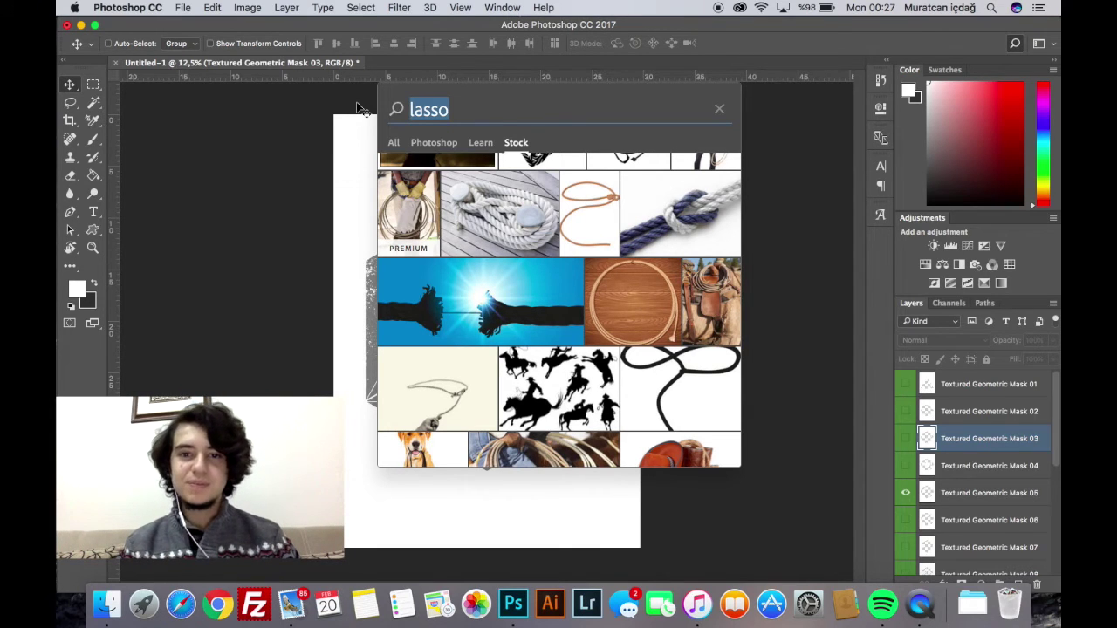
{"action": "scroll", "coordinate": [472, 251], "scroll_direction": "up", "scroll_amount": 5}
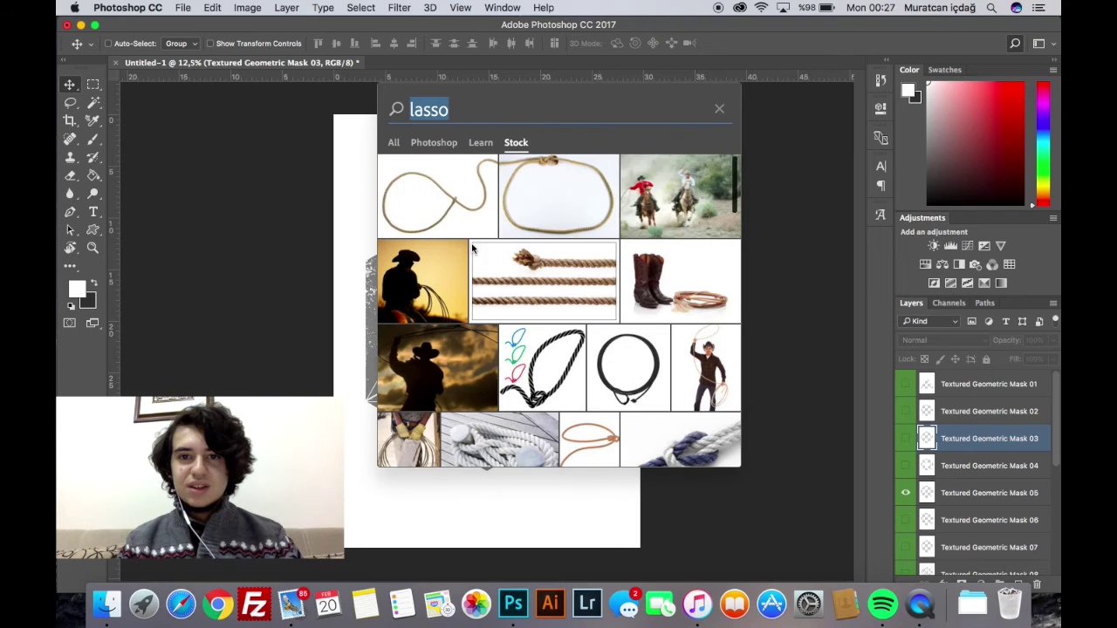
{"action": "left_click", "coordinate": [719, 109]}
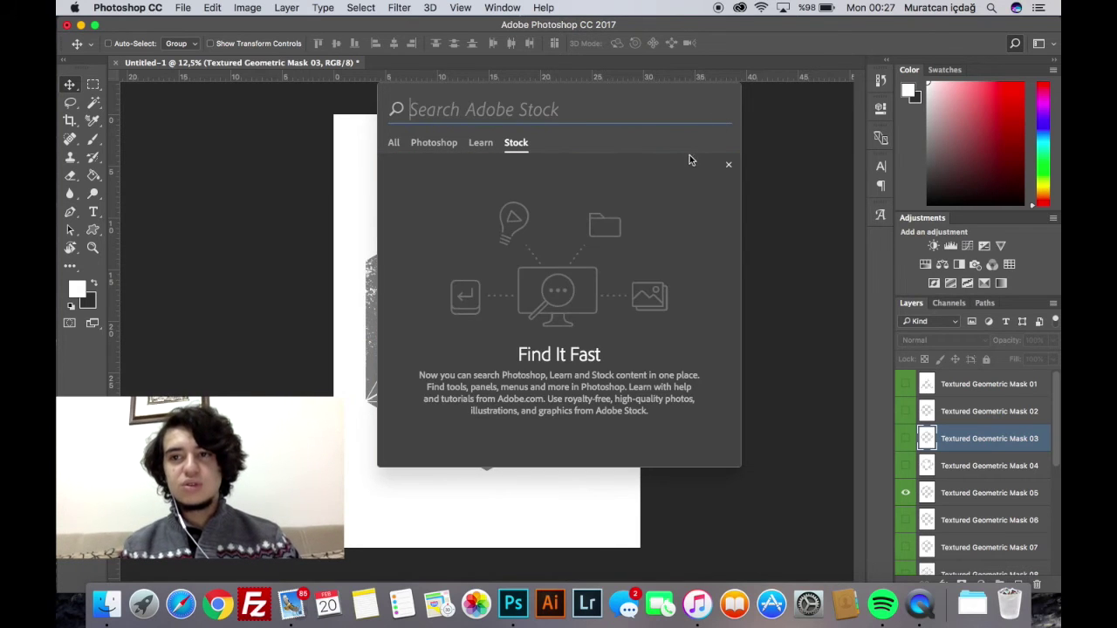
{"action": "left_click", "coordinate": [785, 144]}
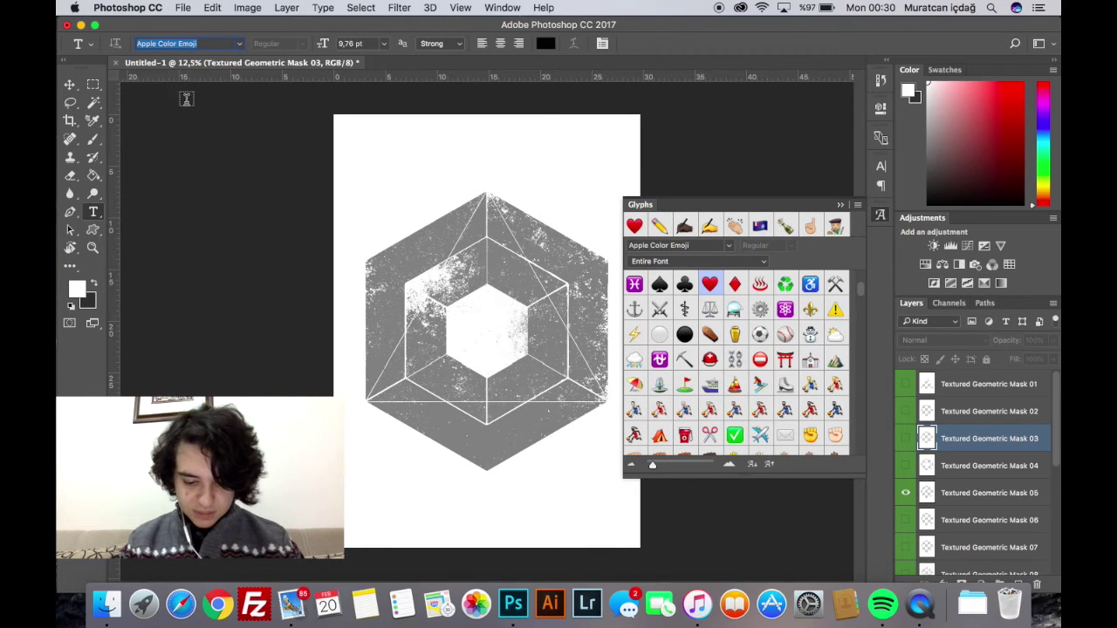
Set the font to Trajan Color Concept, start a text layer above the hexagon and set its size to 36 pt
{"action": "type", "text": "Tra"}
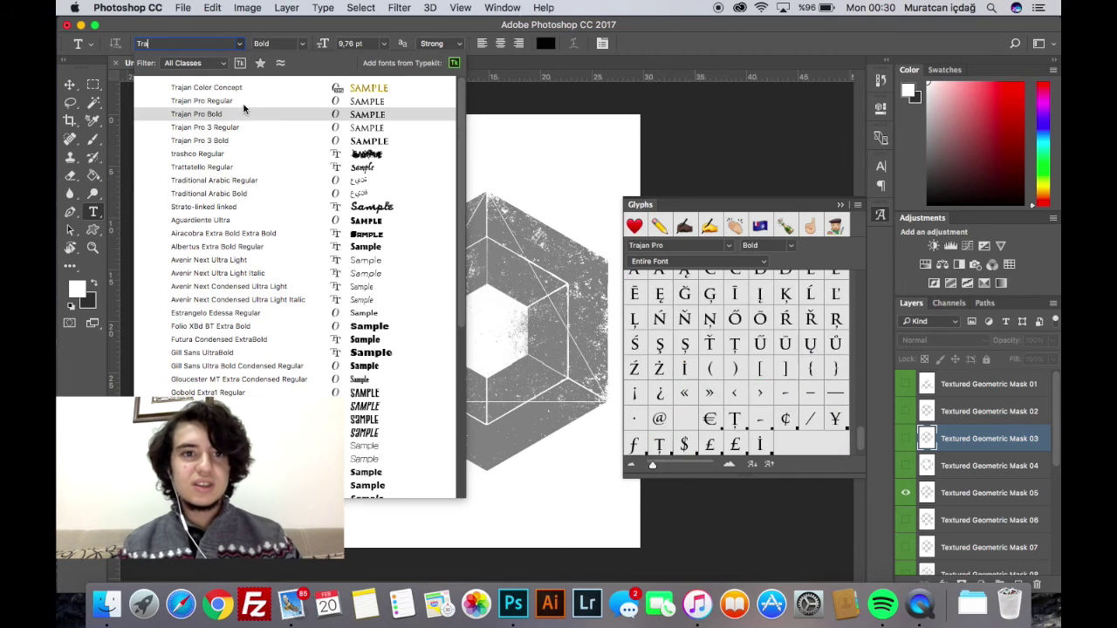
{"action": "left_click", "coordinate": [242, 86]}
{"action": "left_click", "coordinate": [386, 185]}
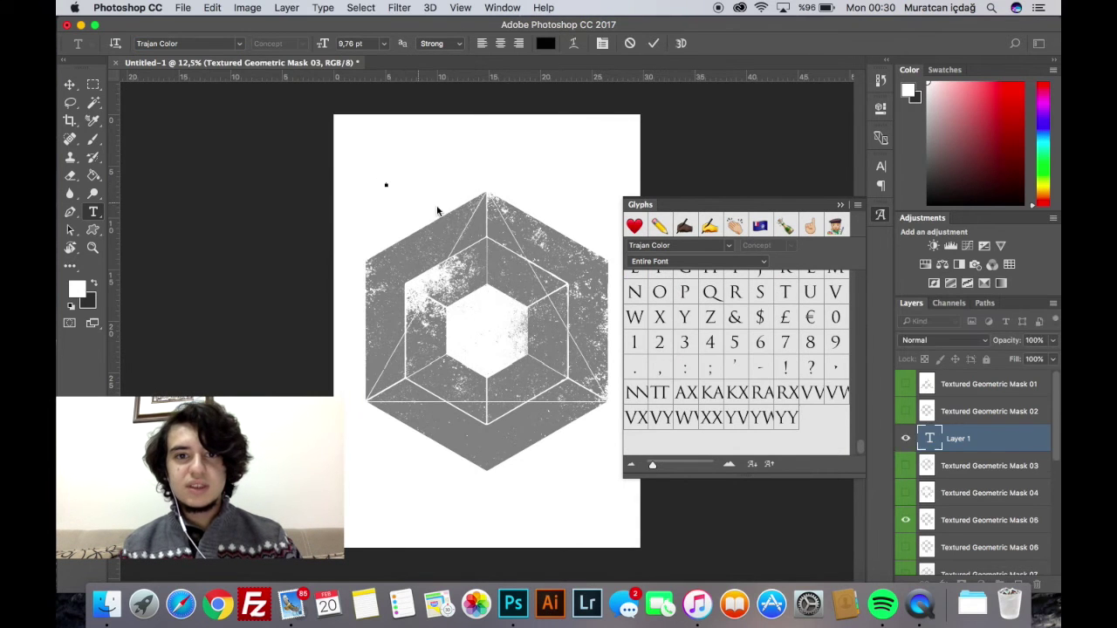
{"action": "left_click", "coordinate": [384, 44]}
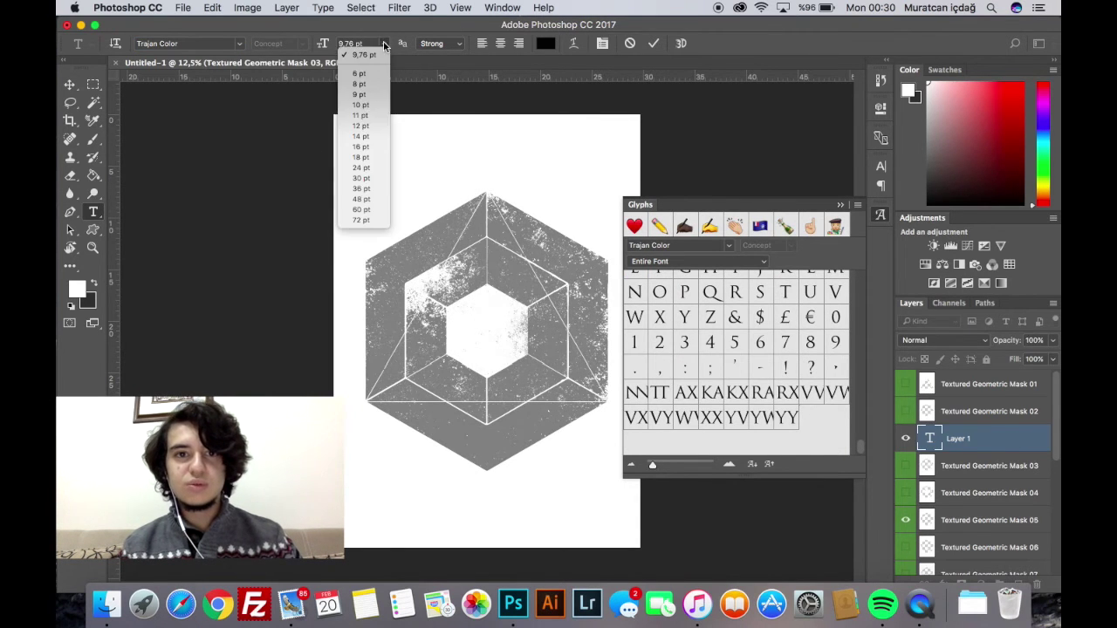
{"action": "left_click", "coordinate": [373, 187]}
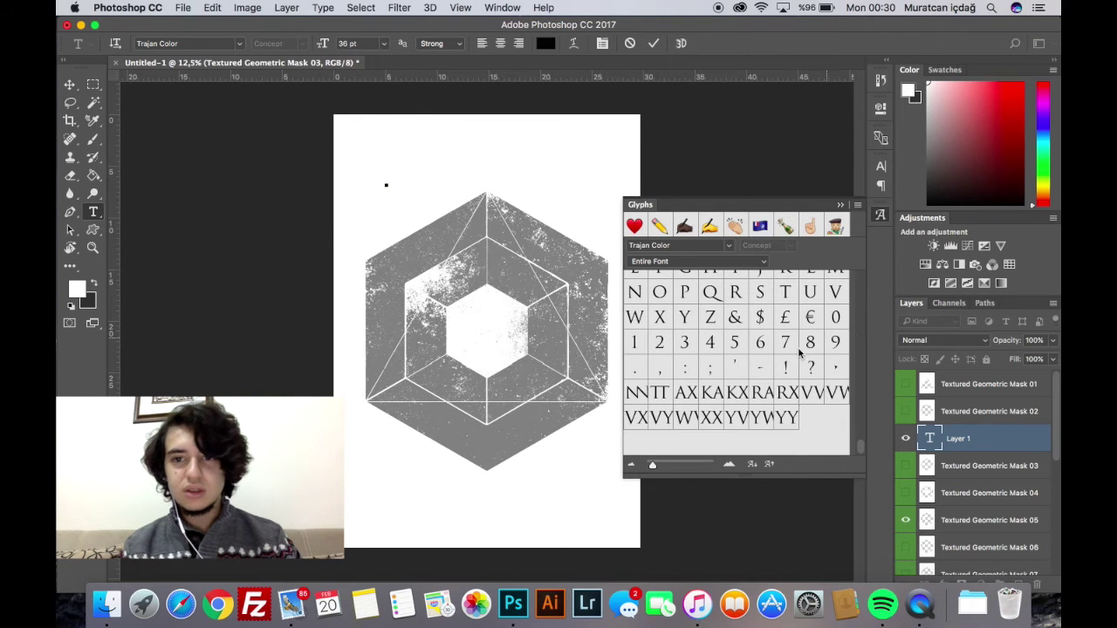
Insert the blue Trajan Color glyph U twice into the text layer and commit the text
{"action": "scroll", "coordinate": [719, 319], "scroll_direction": "down", "scroll_amount": 5}
{"action": "scroll", "coordinate": [719, 318], "scroll_direction": "down", "scroll_amount": 3}
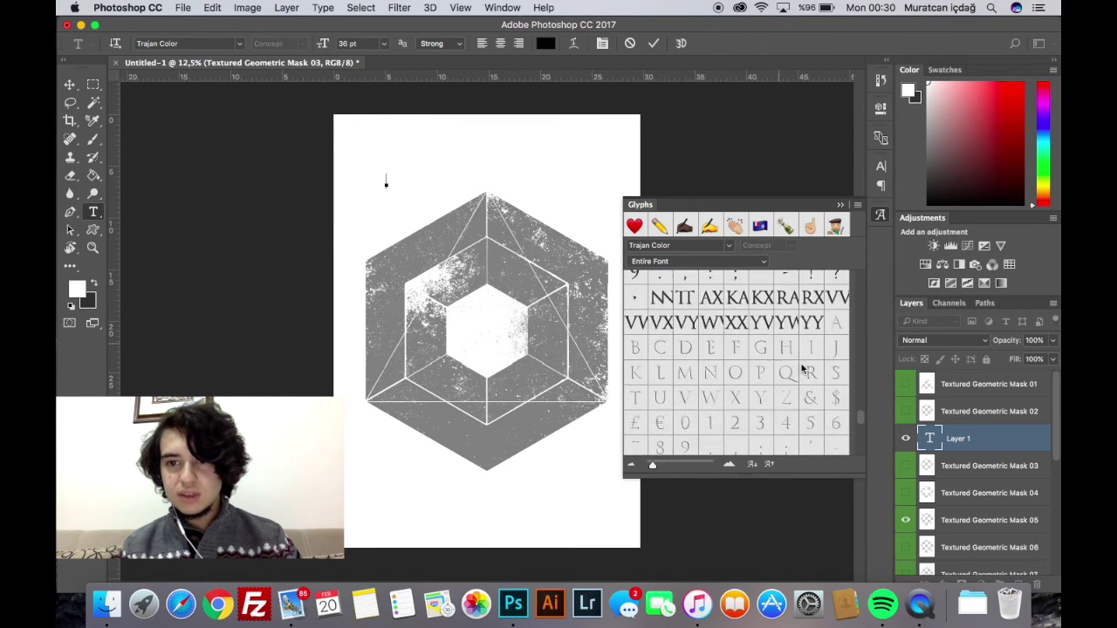
{"action": "left_click_drag", "start_coordinate": [864, 410], "coordinate": [852, 351]}
{"action": "scroll", "coordinate": [852, 352], "scroll_direction": "down", "scroll_amount": 2}
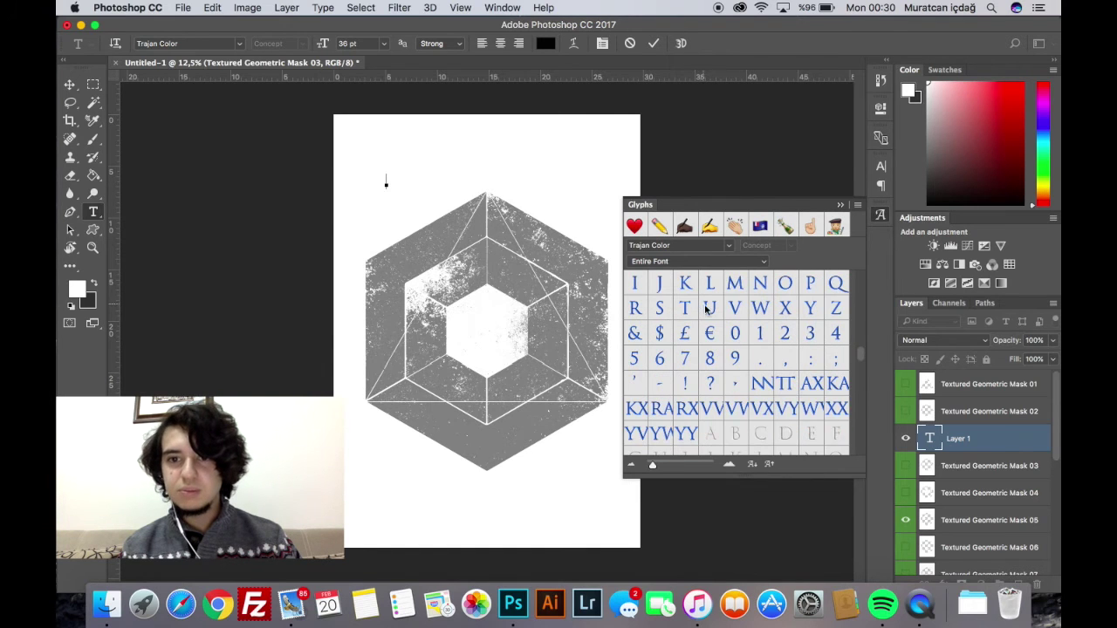
{"action": "double_click", "coordinate": [710, 308]}
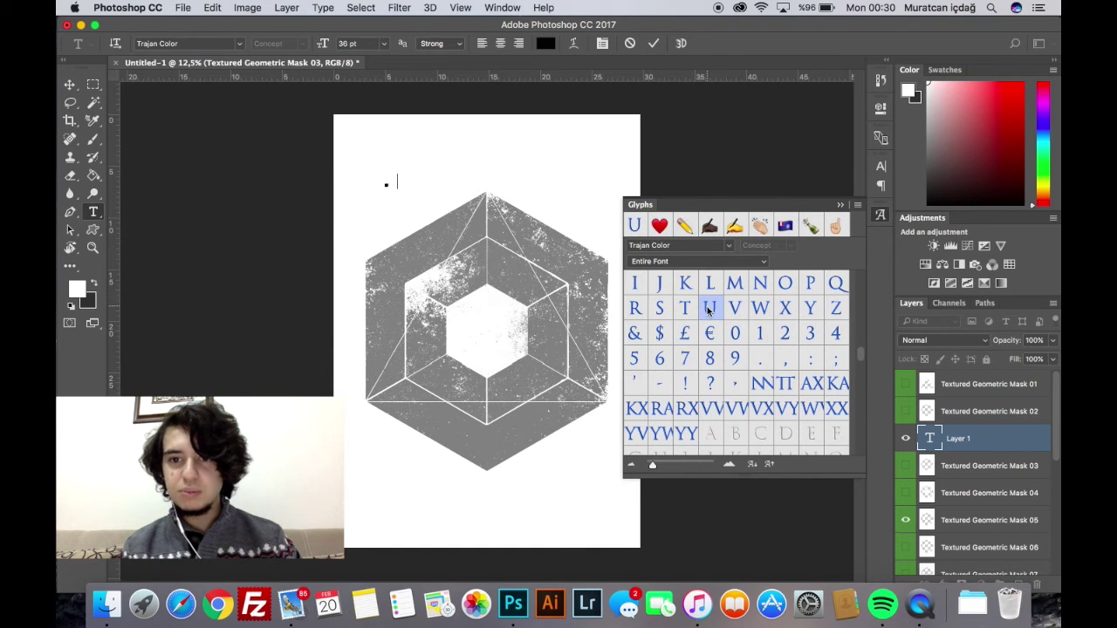
{"action": "left_click", "coordinate": [69, 85]}
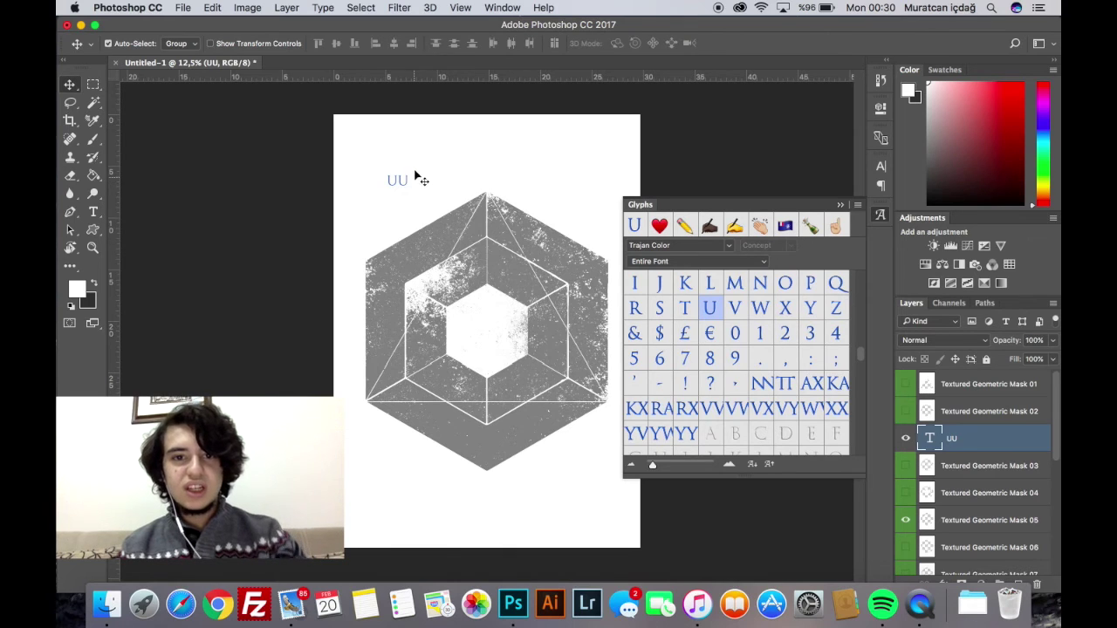
Scale the UU text proportionally to about 574%, apply the transformation and move the text slightly down toward the hexagon
{"action": "key", "text": "super+t"}
{"action": "left_click_drag", "start_coordinate": [521, 139], "coordinate": [530, 133]}
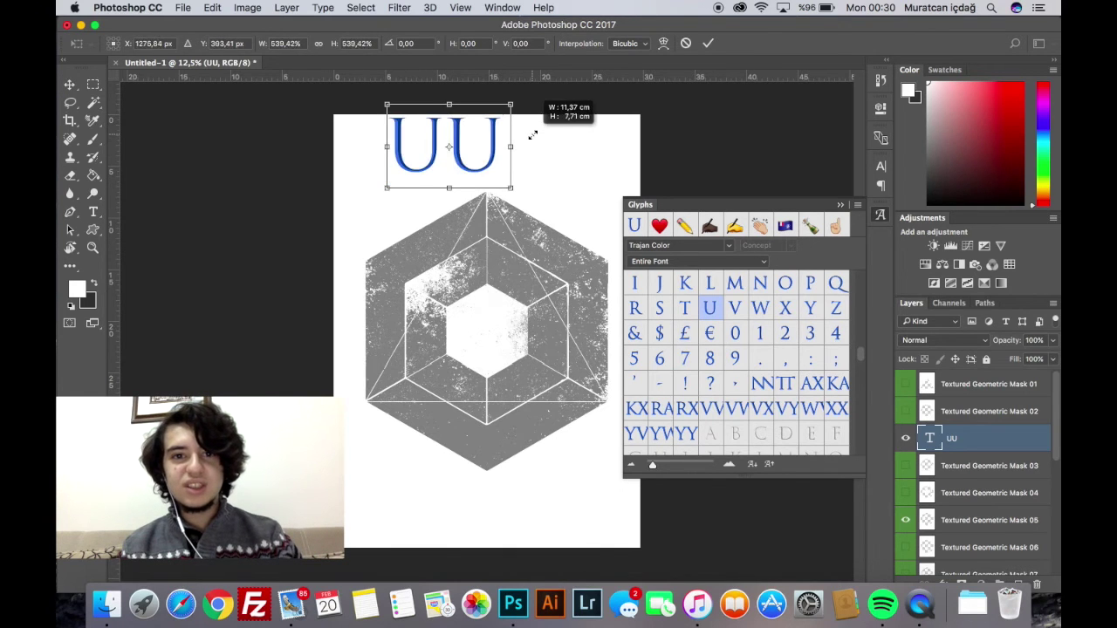
{"action": "left_click", "coordinate": [70, 88]}
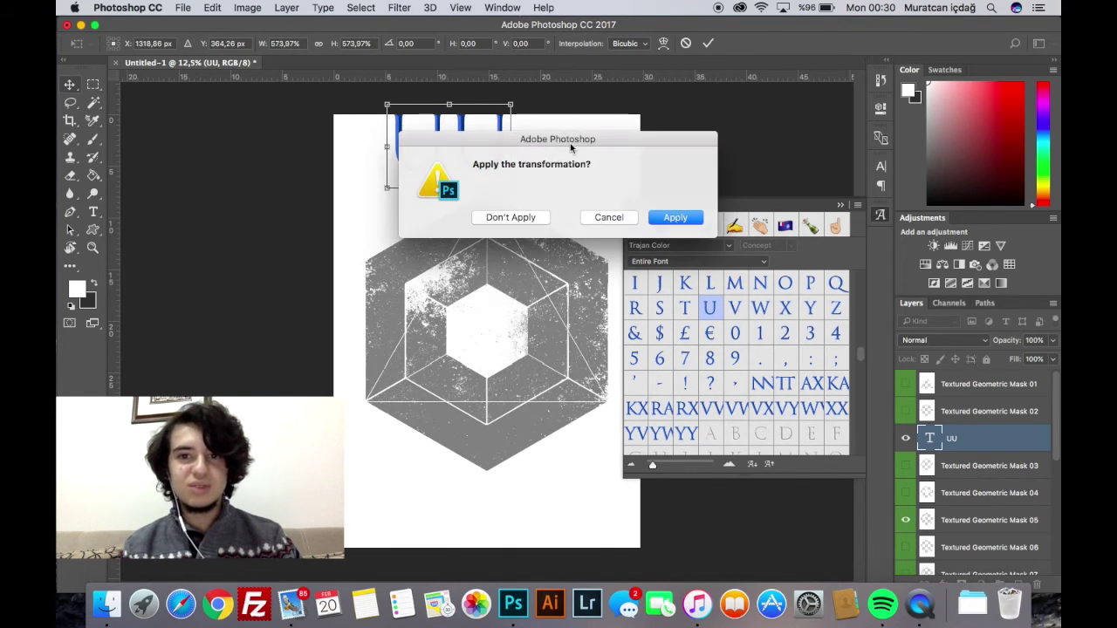
{"action": "left_click", "coordinate": [674, 220]}
{"action": "left_click_drag", "start_coordinate": [481, 177], "coordinate": [518, 203]}
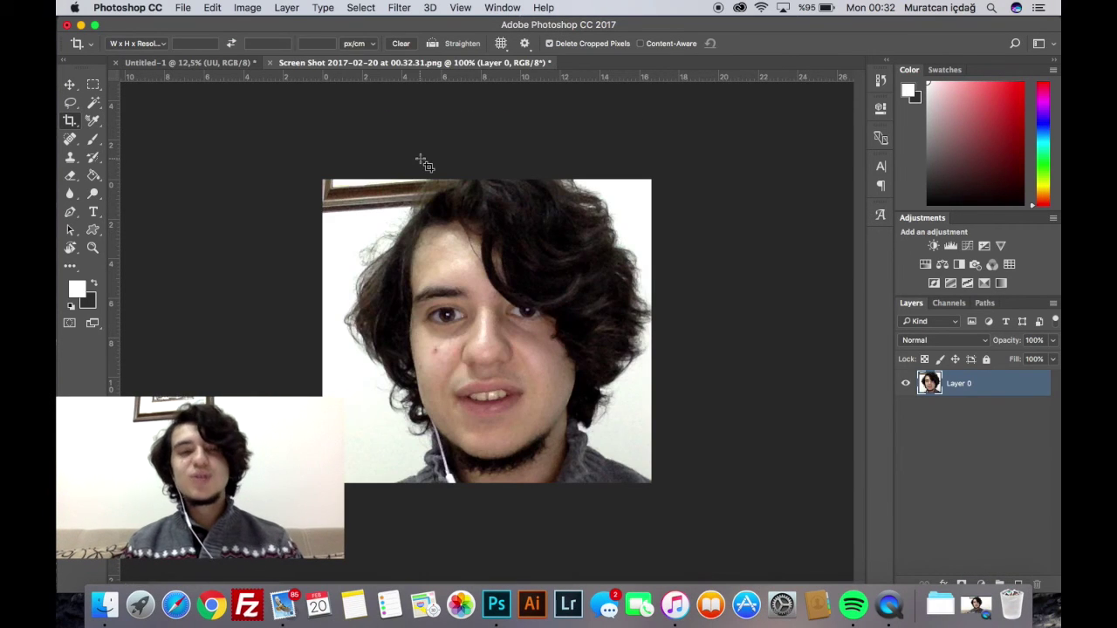
Open the portrait in Liquify and set the first eye's size to -45, height to -40, width to 15 and tilt to -49
{"action": "left_click", "coordinate": [391, 7]}
{"action": "mouse_move", "coordinate": [441, 177]}
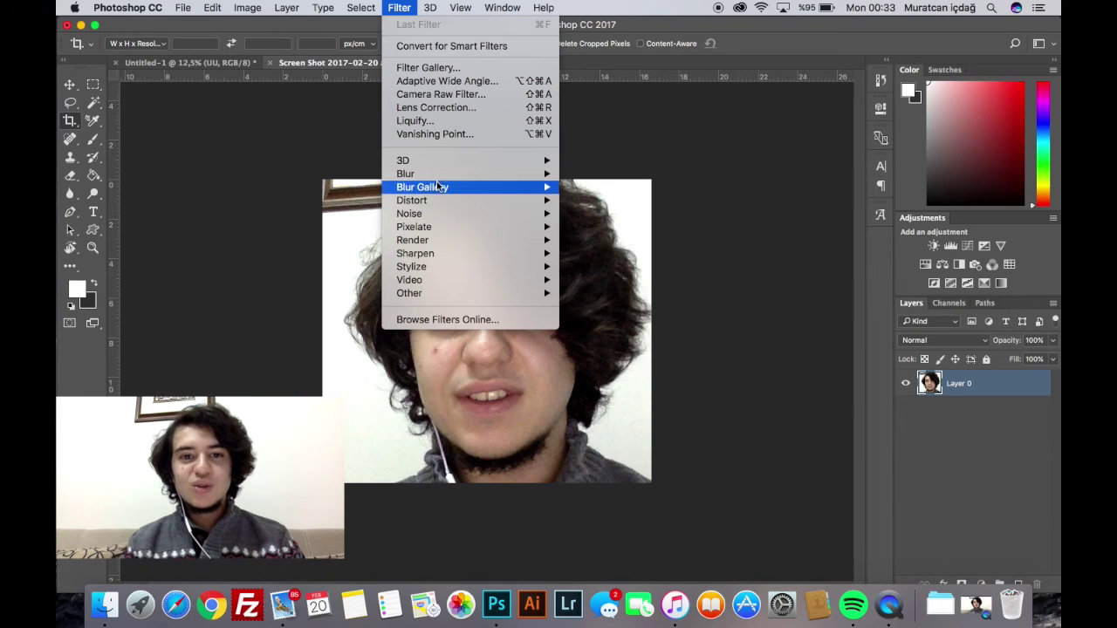
{"action": "left_click", "coordinate": [423, 123]}
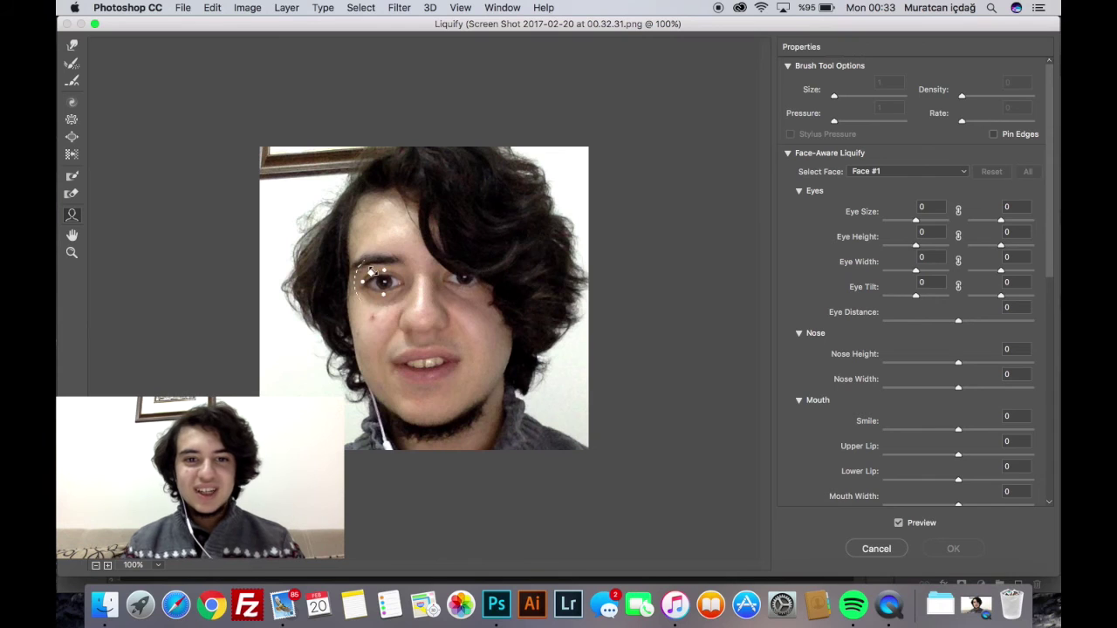
{"action": "left_click_drag", "start_coordinate": [916, 220], "coordinate": [900, 297]}
{"action": "left_click", "coordinate": [919, 268]}
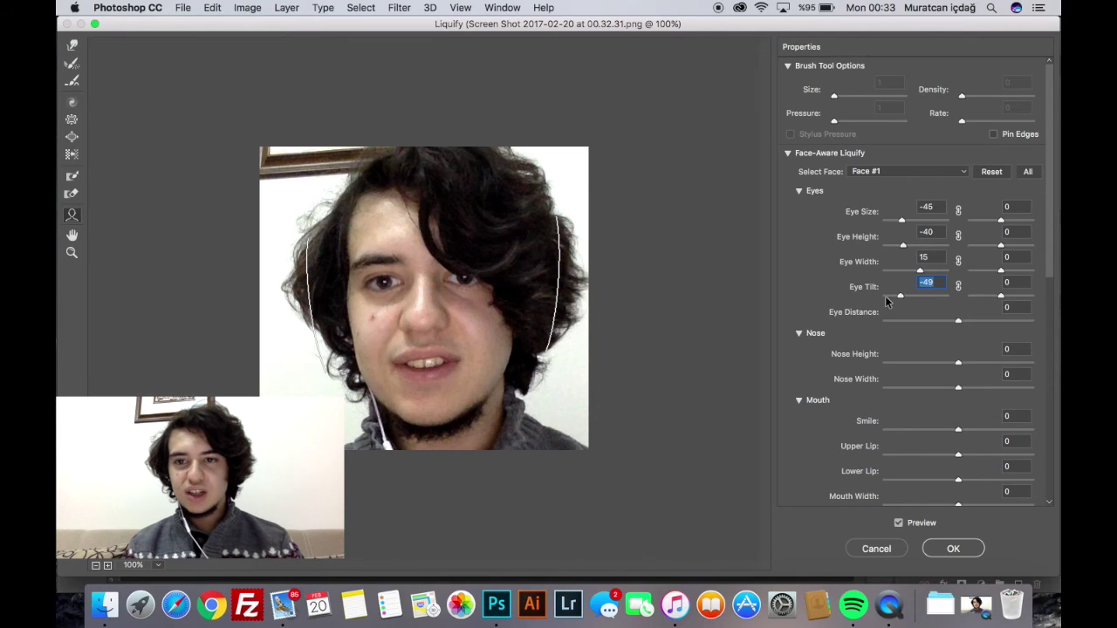
Reshape the face with eye size -31, eye width -99, nose height -100 and mouth width -100, and apply Liquify
{"action": "mouse_move", "coordinate": [369, 276]}
{"action": "left_click_drag", "start_coordinate": [369, 276], "coordinate": [349, 287]}
{"action": "mouse_move", "coordinate": [422, 332]}
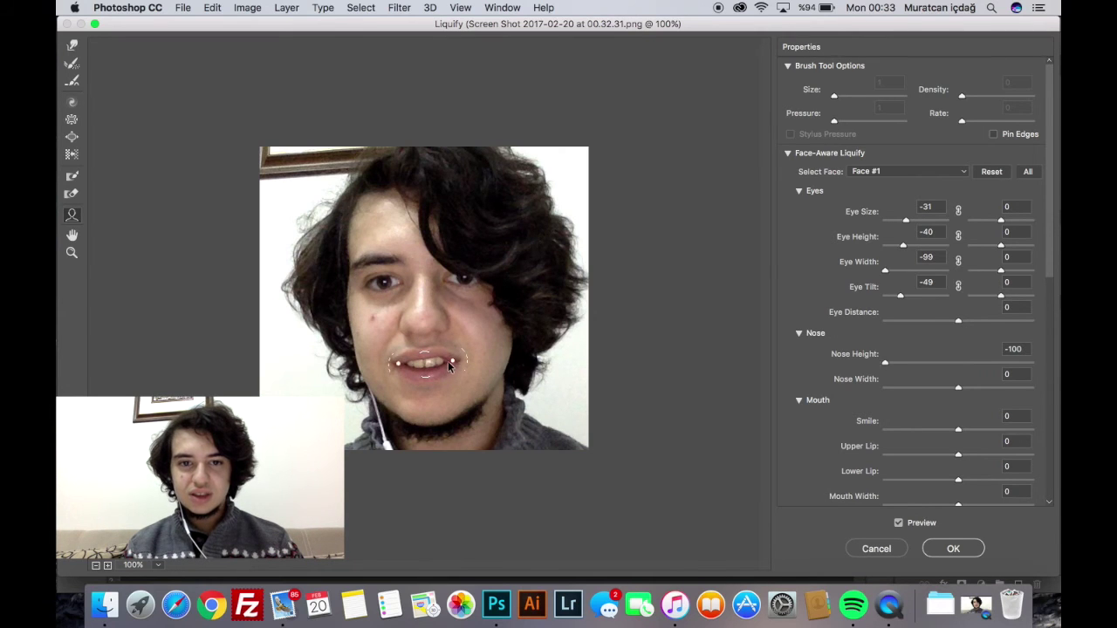
{"action": "left_click_drag", "start_coordinate": [453, 360], "coordinate": [436, 360]}
{"action": "mouse_move", "coordinate": [429, 297]}
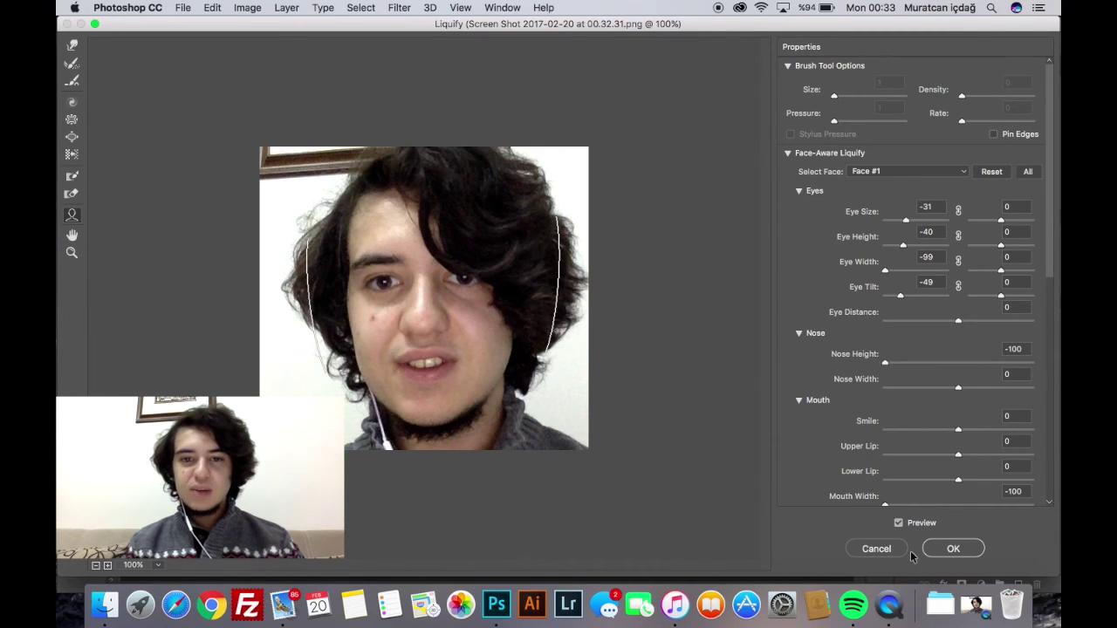
{"action": "left_click", "coordinate": [925, 548]}
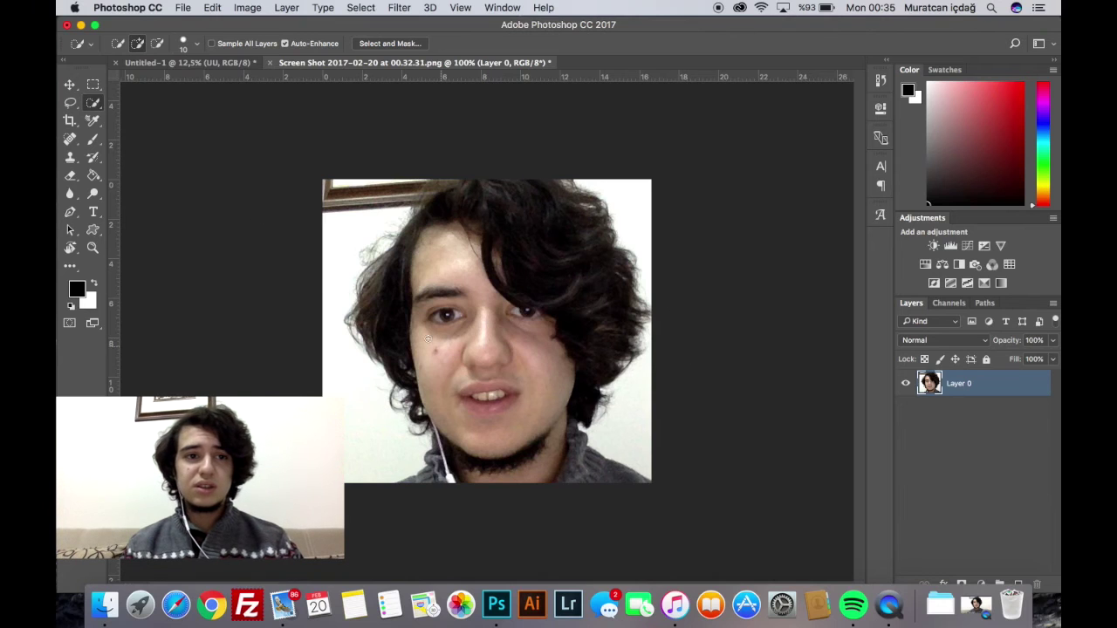
Select the person's head and shoulders in the portrait with the Quick Selection Tool
{"action": "left_click", "coordinate": [94, 103]}
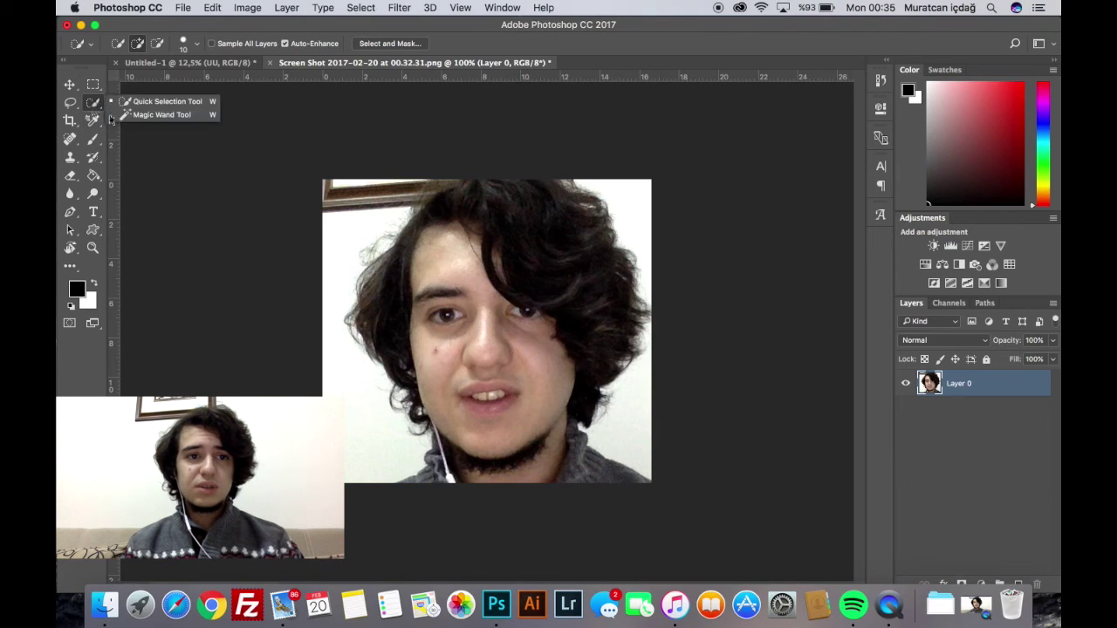
{"action": "left_click", "coordinate": [164, 103]}
{"action": "mouse_move", "coordinate": [397, 276]}
{"action": "left_mouse_down"}
{"action": "mouse_move", "coordinate": [474, 424]}
{"action": "mouse_move", "coordinate": [499, 451]}
{"action": "mouse_move", "coordinate": [572, 339]}
{"action": "mouse_move", "coordinate": [578, 279]}
{"action": "mouse_move", "coordinate": [491, 231]}
{"action": "mouse_move", "coordinate": [545, 250]}
{"action": "left_mouse_up"}
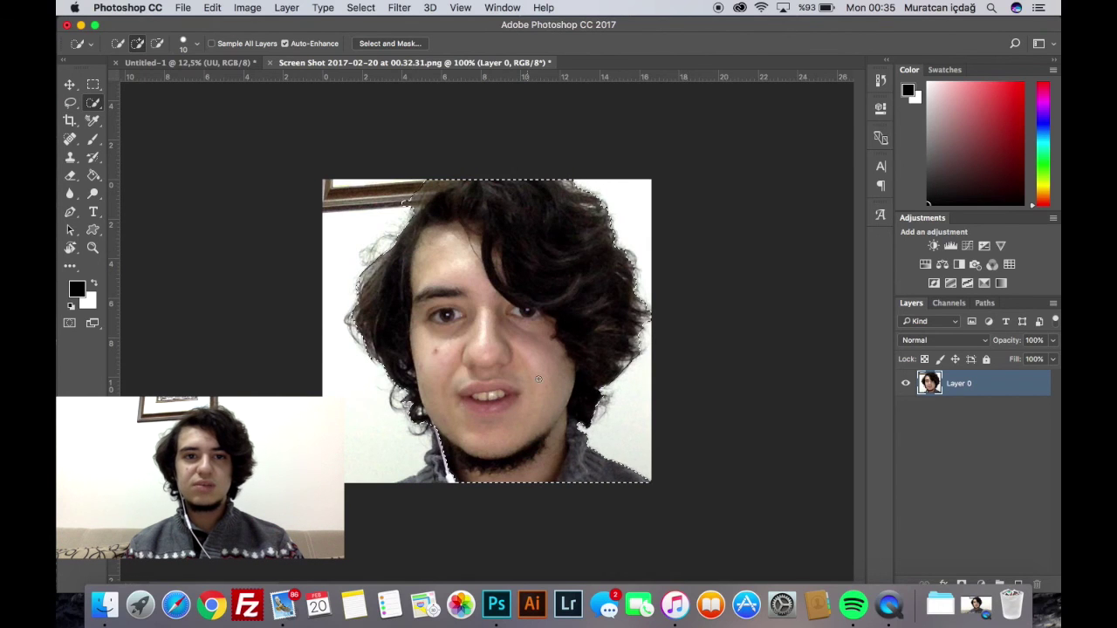
Refine the hair edges around the head in Select and Mask with the Refine Edge Brush and accept the result
{"action": "left_click", "coordinate": [389, 44]}
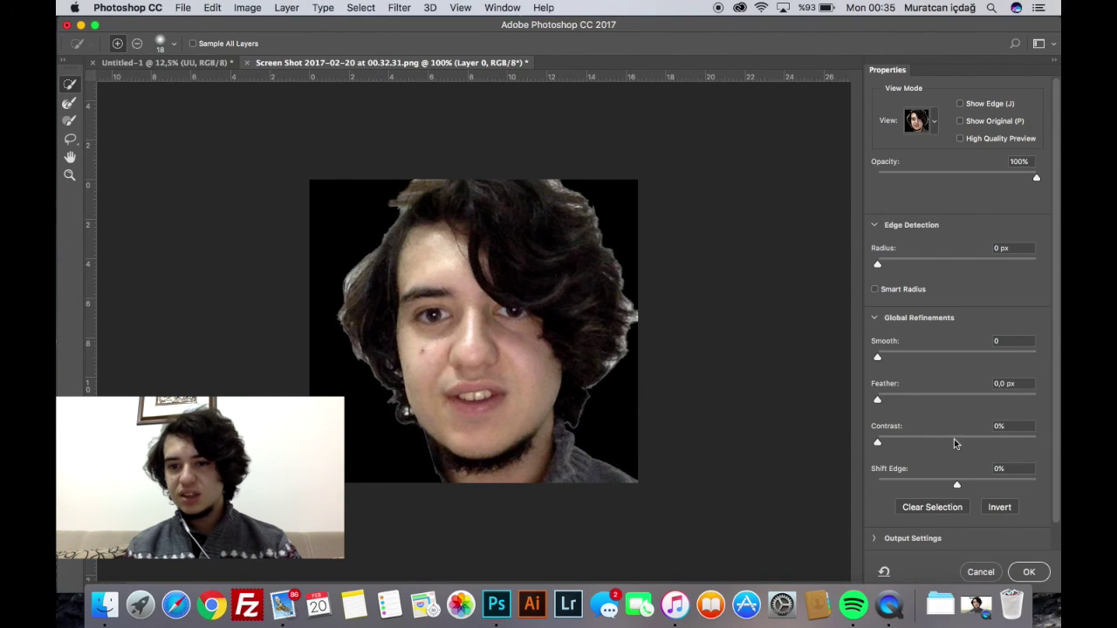
{"action": "scroll", "coordinate": [969, 482], "scroll_direction": "down", "scroll_amount": 2}
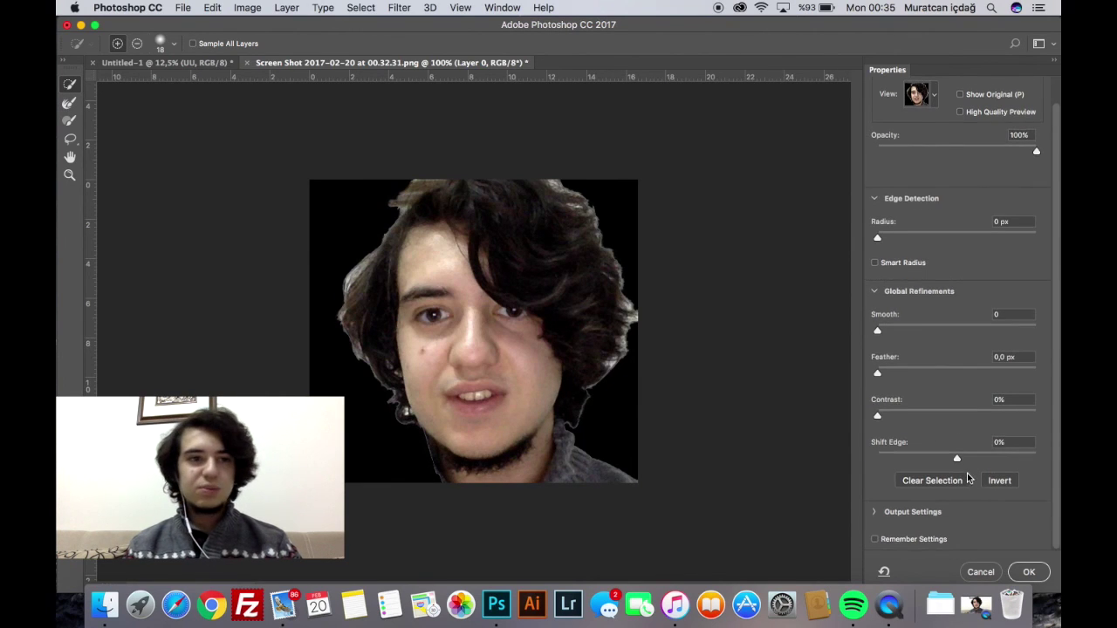
{"action": "left_click", "coordinate": [69, 102]}
{"action": "mouse_move", "coordinate": [386, 190]}
{"action": "left_mouse_down"}
{"action": "mouse_move", "coordinate": [399, 195]}
{"action": "mouse_move", "coordinate": [351, 322]}
{"action": "mouse_move", "coordinate": [391, 399]}
{"action": "left_mouse_up"}
{"action": "mouse_move", "coordinate": [584, 399]}
{"action": "left_mouse_down"}
{"action": "mouse_move", "coordinate": [615, 351]}
{"action": "mouse_move", "coordinate": [617, 296]}
{"action": "mouse_move", "coordinate": [609, 262]}
{"action": "mouse_move", "coordinate": [552, 187]}
{"action": "left_mouse_up"}
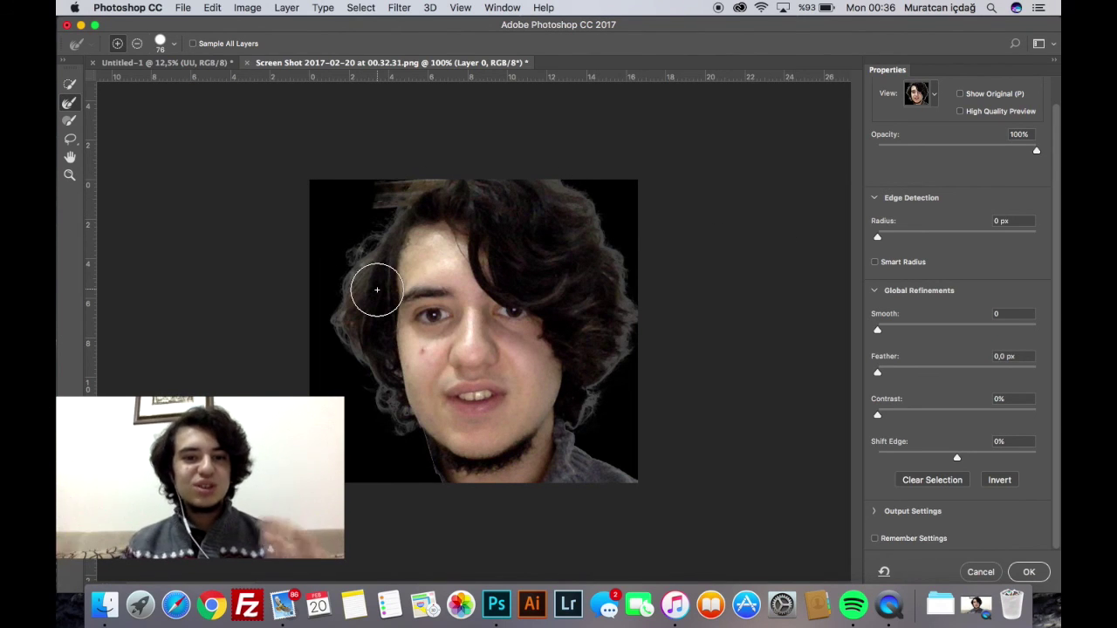
{"action": "mouse_move", "coordinate": [377, 290]}
{"action": "left_mouse_down"}
{"action": "mouse_move", "coordinate": [332, 353]}
{"action": "mouse_move", "coordinate": [352, 413]}
{"action": "mouse_move", "coordinate": [369, 362]}
{"action": "mouse_move", "coordinate": [349, 340]}
{"action": "mouse_move", "coordinate": [444, 397]}
{"action": "left_mouse_up"}
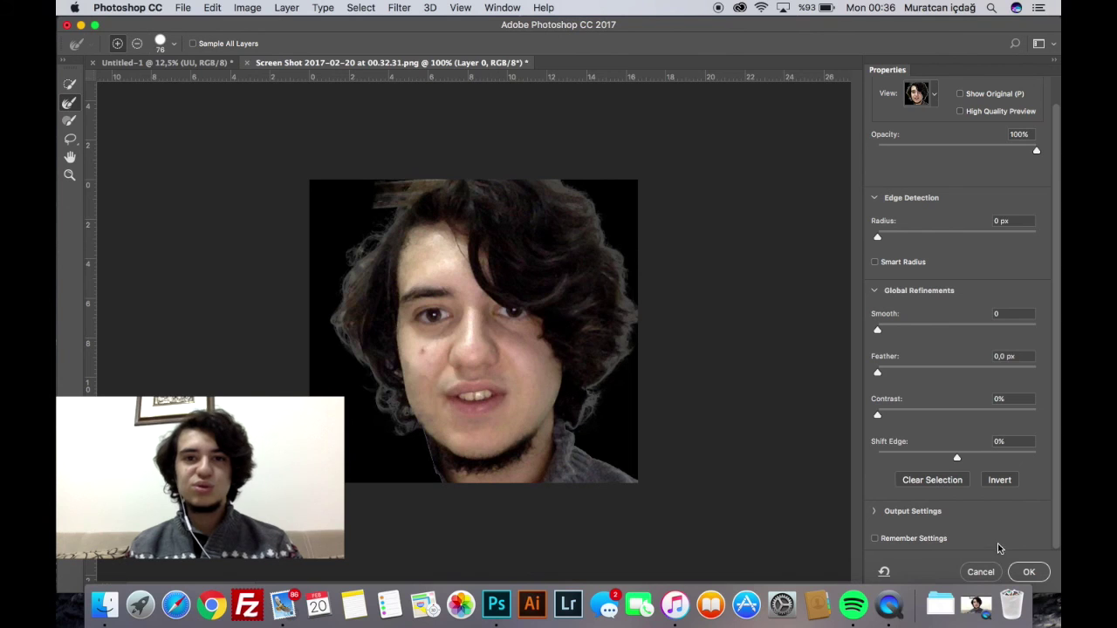
{"action": "left_click", "coordinate": [1037, 572]}
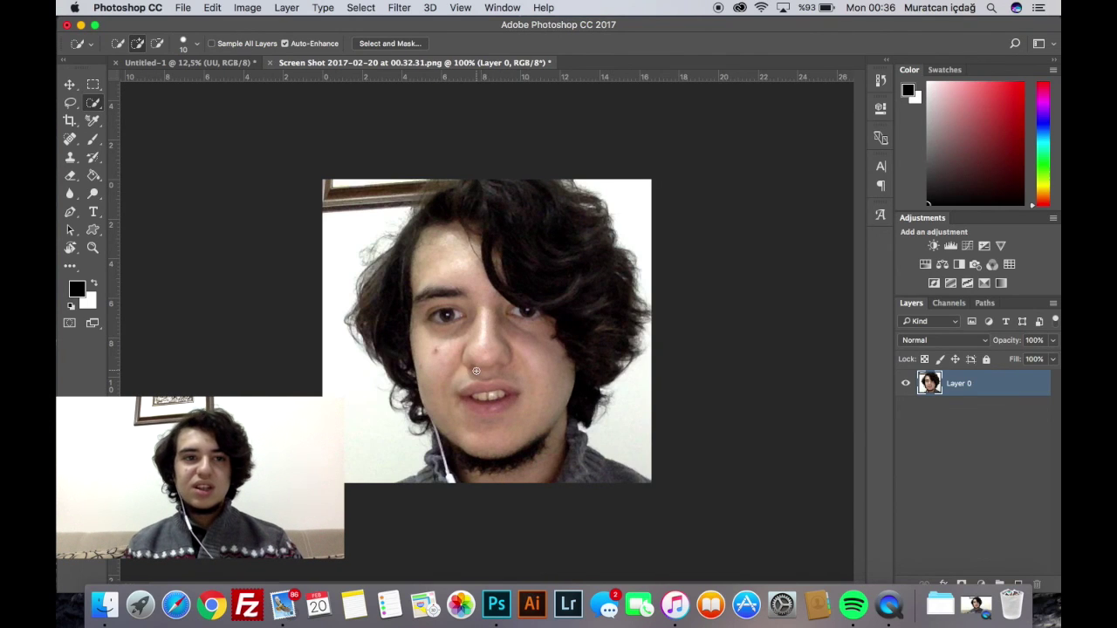